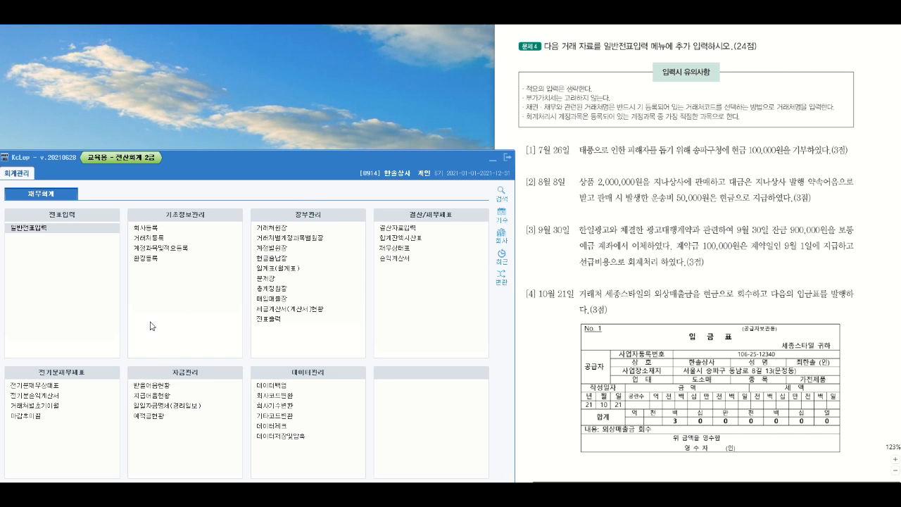
Step: Open general voucher entry (일반전표입력) and set the voucher date to July 26
left_click(52, 233)
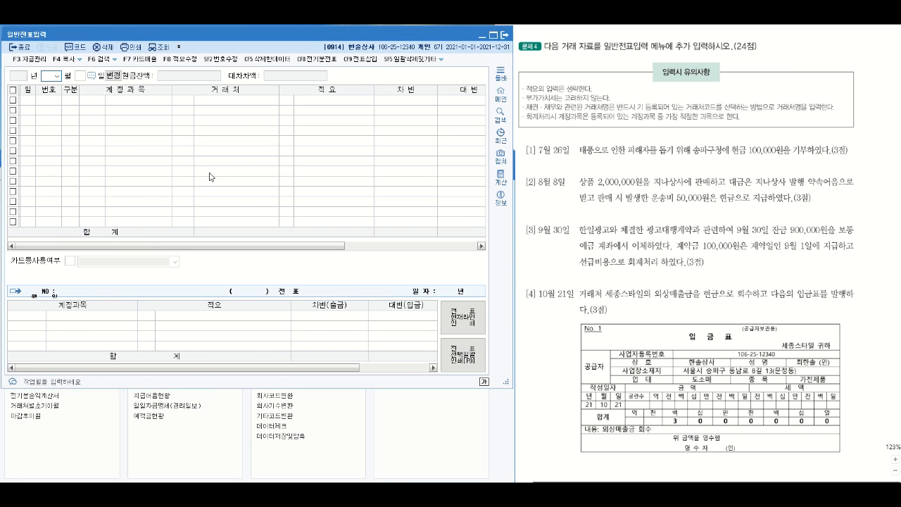
left_click(57, 78)
left_click(51, 128)
type("26")
key("Return")
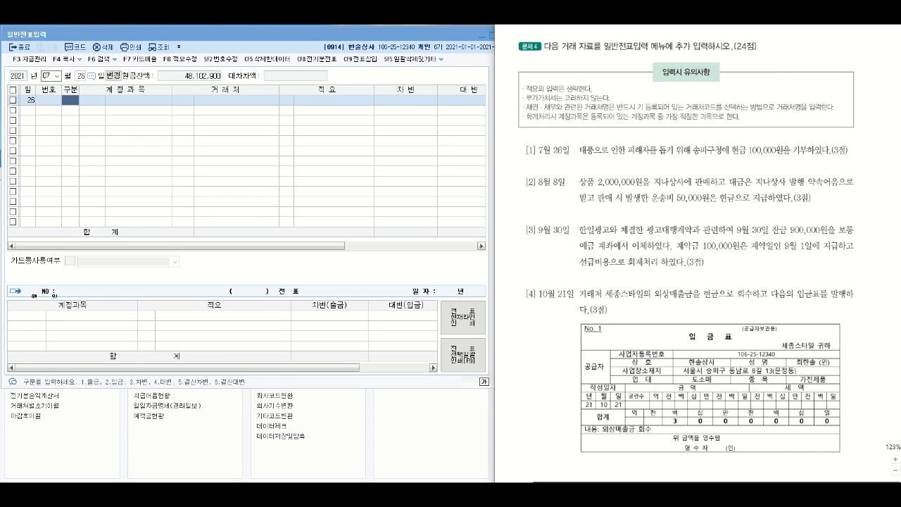
Step: Annotate transaction [1]: underline the 현금 100,000원 donation, mark the cash as 대, circle 기부 and label it 차: 기부금
mouse_move(737, 155)
left_mouse_down()
mouse_move(820, 157)
mouse_move(795, 139)
mouse_move(817, 156)
left_mouse_up()
mouse_move(746, 134)
left_mouse_down()
mouse_move(737, 141)
mouse_move(776, 127)
mouse_move(811, 158)
mouse_move(810, 141)
mouse_move(824, 139)
left_mouse_up()
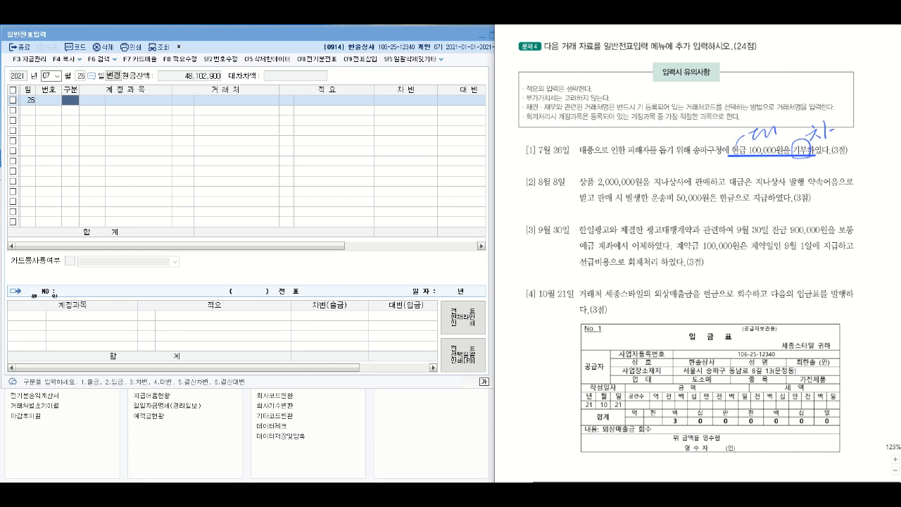
mouse_move(843, 119)
left_mouse_down()
mouse_move(848, 130)
mouse_move(878, 132)
left_mouse_up()
mouse_move(877, 106)
left_mouse_down()
mouse_move(892, 115)
mouse_move(880, 128)
mouse_move(889, 131)
left_mouse_up()
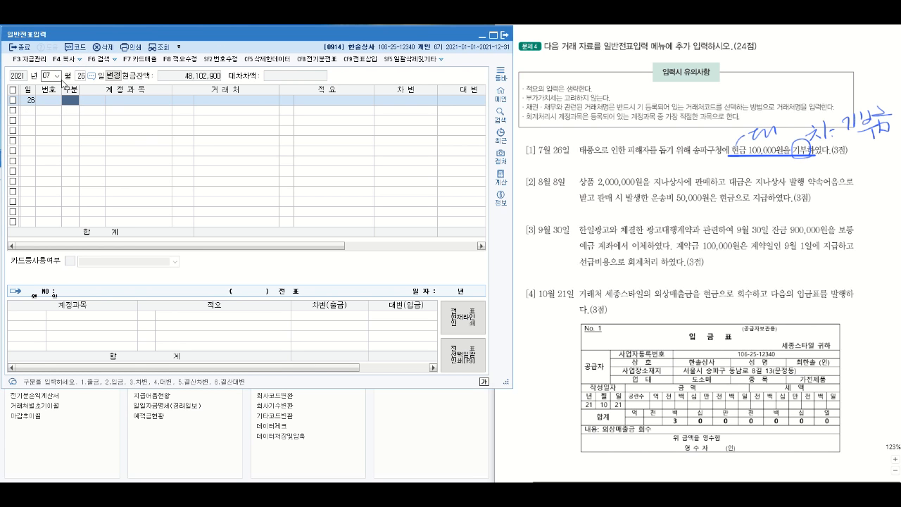
Step: Start a cash-payment (출금) line with account 0953 기부금, highlighting the 기부금 note beside transaction [1]
type("1")
key("Return")
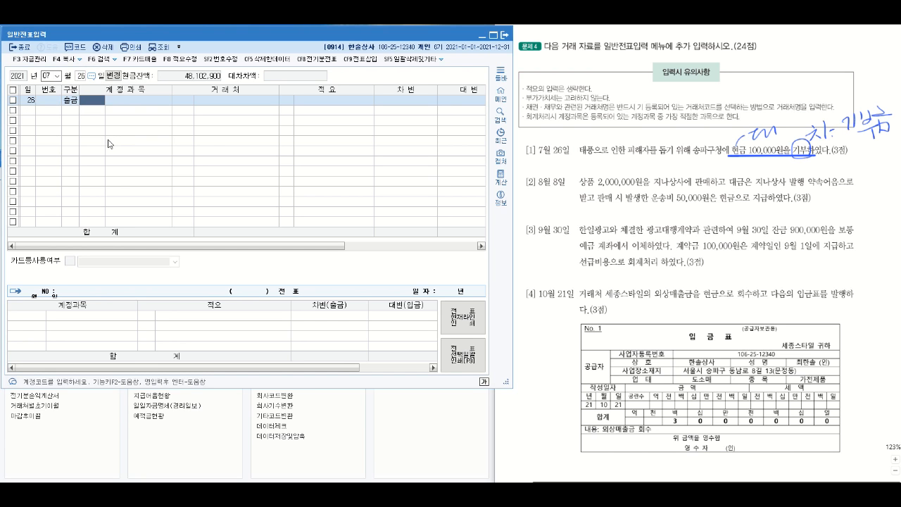
left_click_drag(838, 120, 896, 124)
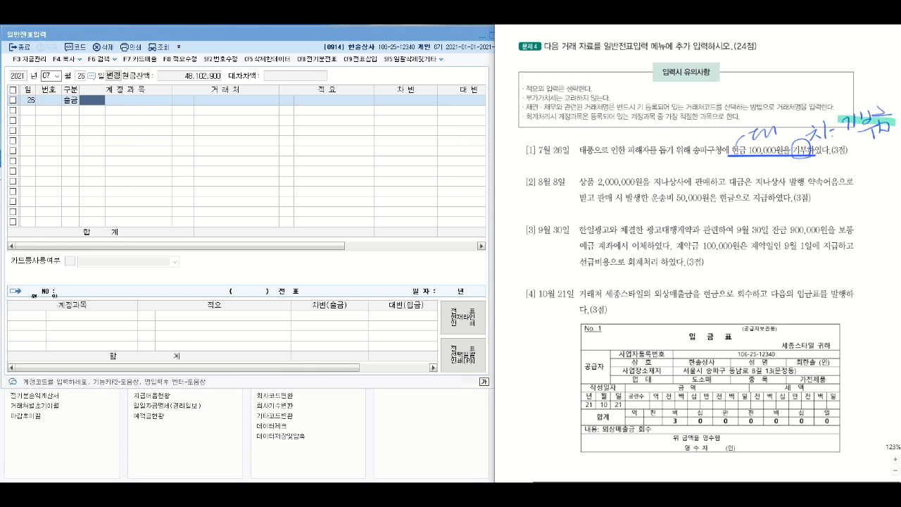
left_click(96, 112)
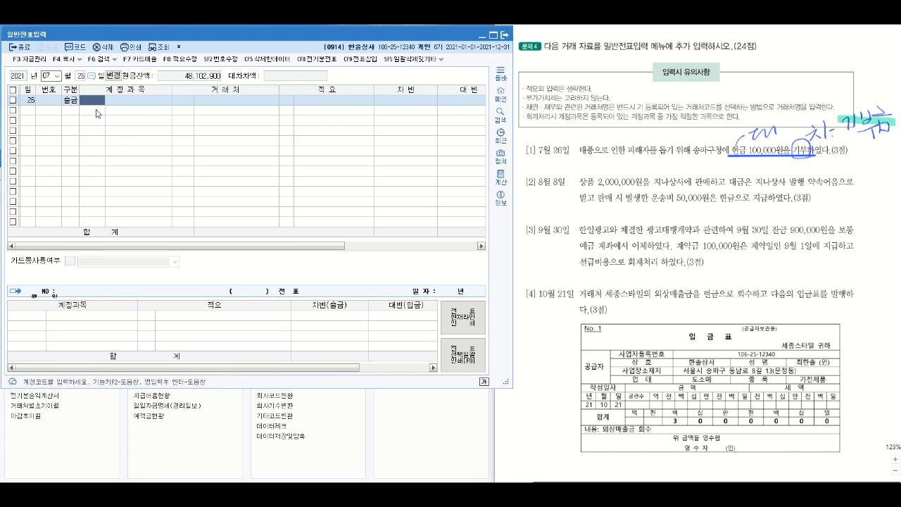
type("기부")
key("Return")
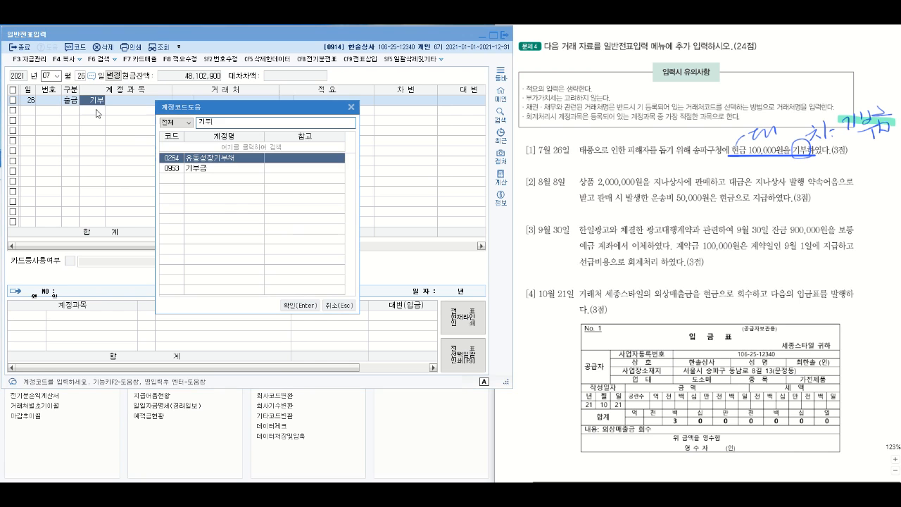
left_click(237, 173)
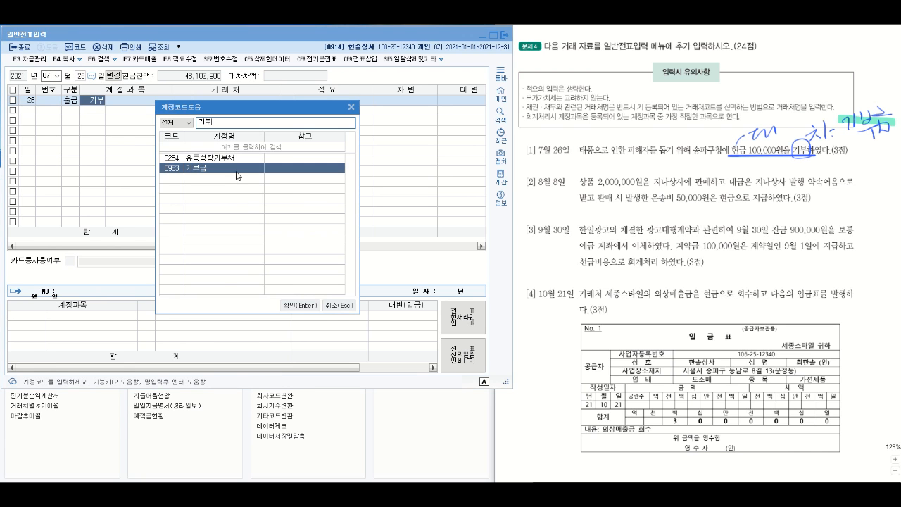
left_click(289, 305)
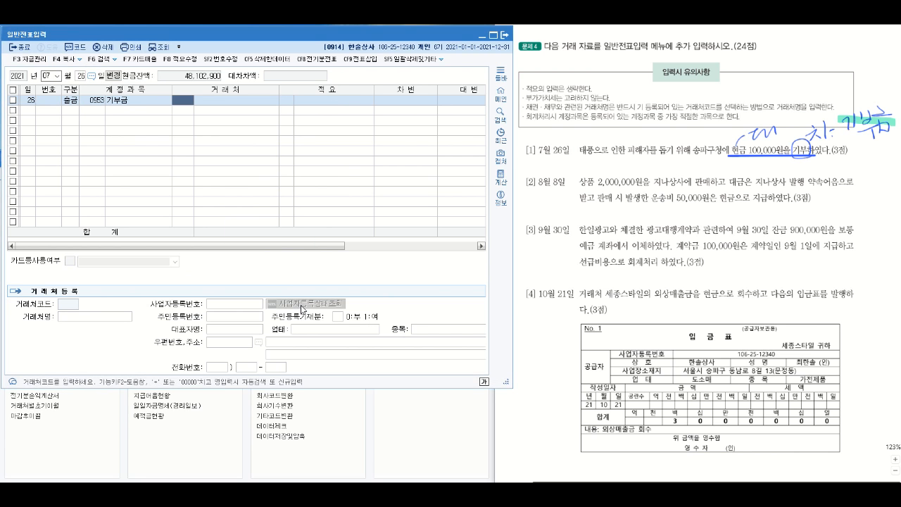
Step: Leave the line's customer and description blank and set its debit amount to 100,000
key("Return")
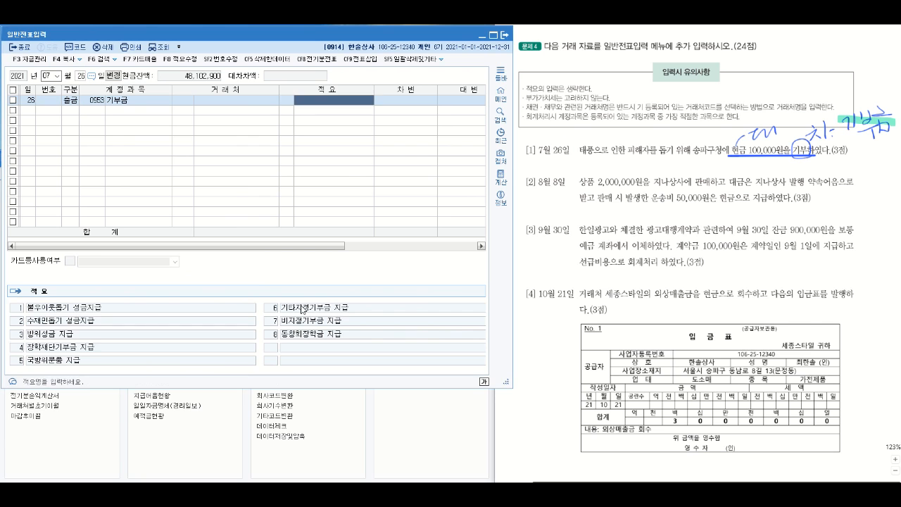
key("Return")
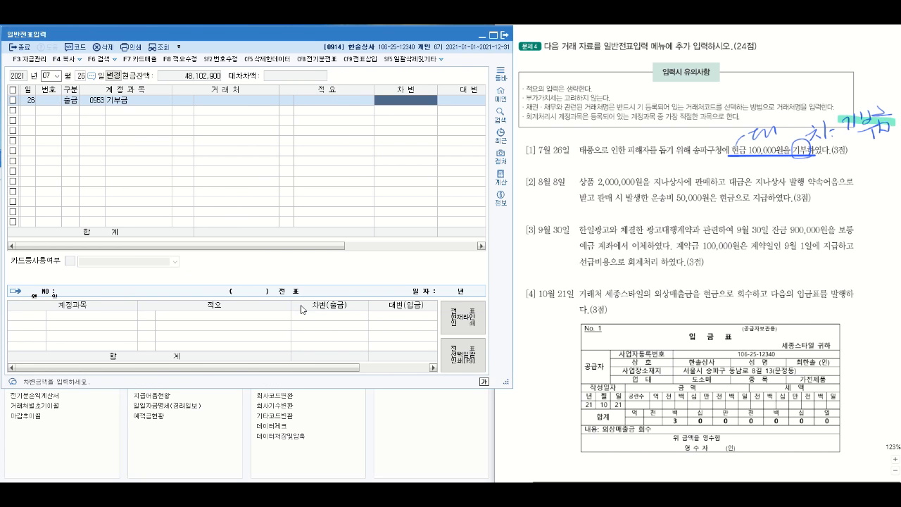
type("100")
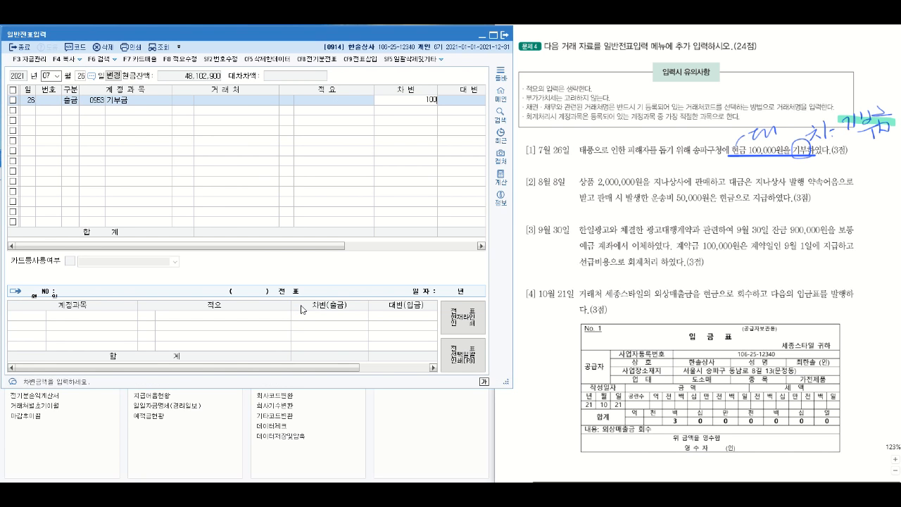
type(",000")
key("Return")
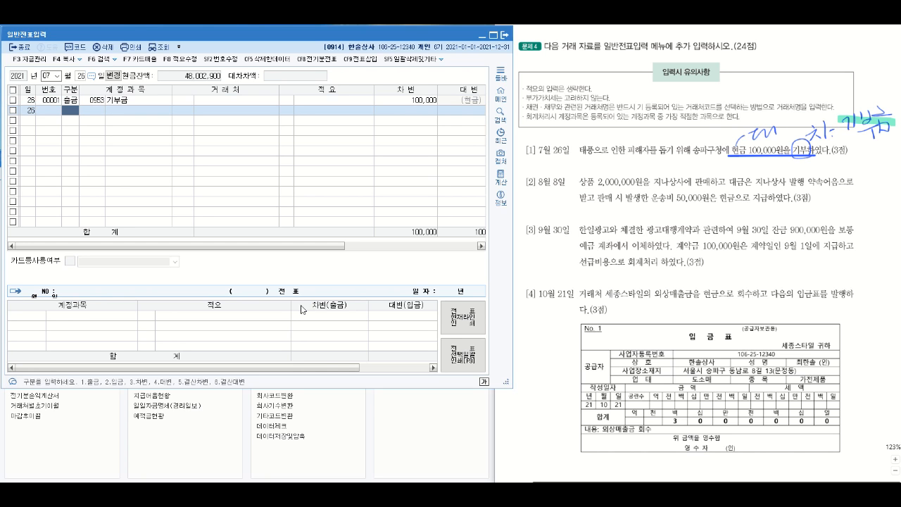
Step: Mark transaction [2]: slash after 판매하고, circle 상품 and 지나상사, and underline 발행 약속어음
left_click_drag(737, 164, 714, 195)
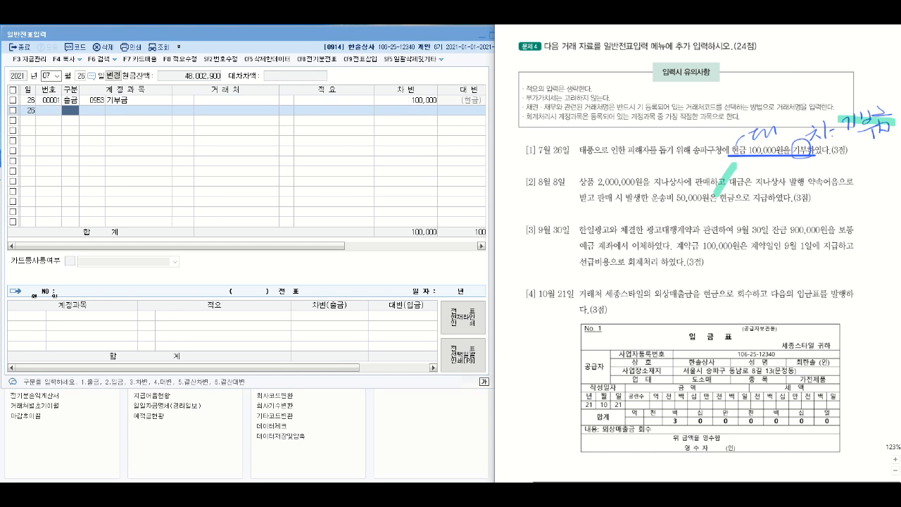
mouse_move(580, 174)
left_mouse_down()
mouse_move(594, 184)
mouse_move(584, 192)
left_mouse_up()
left_click_drag(757, 189, 852, 184)
mouse_move(773, 191)
left_mouse_down()
mouse_move(746, 183)
mouse_move(784, 186)
left_mouse_up()
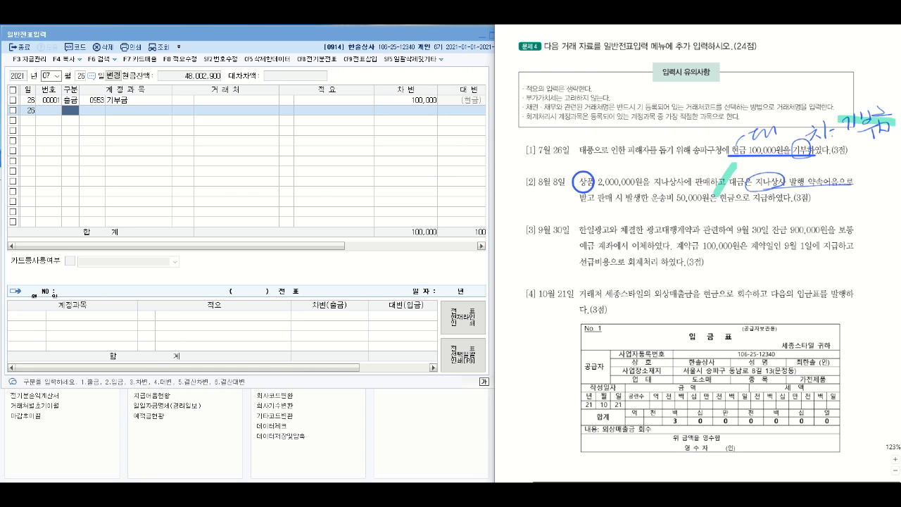
Step: Annotate transaction [2]: write 타인 above the note, circle 받고, label it 받을어음, and underline 판매 시 발생한 운송비
key("alt+Tab")
mouse_move(794, 159)
left_mouse_down()
mouse_move(794, 176)
mouse_move(810, 161)
mouse_move(822, 169)
left_mouse_up()
left_click_drag(815, 168, 831, 173)
mouse_move(587, 191)
left_mouse_down()
mouse_move(587, 207)
mouse_move(600, 190)
left_mouse_up()
left_click_drag(561, 204, 562, 219)
mouse_move(565, 207)
left_mouse_down()
mouse_move(578, 222)
mouse_move(609, 217)
left_mouse_up()
left_click_drag(616, 201, 626, 210)
left_click_drag(619, 211, 618, 221)
mouse_move(623, 211)
left_mouse_down()
mouse_move(624, 220)
mouse_move(664, 203)
left_mouse_up()
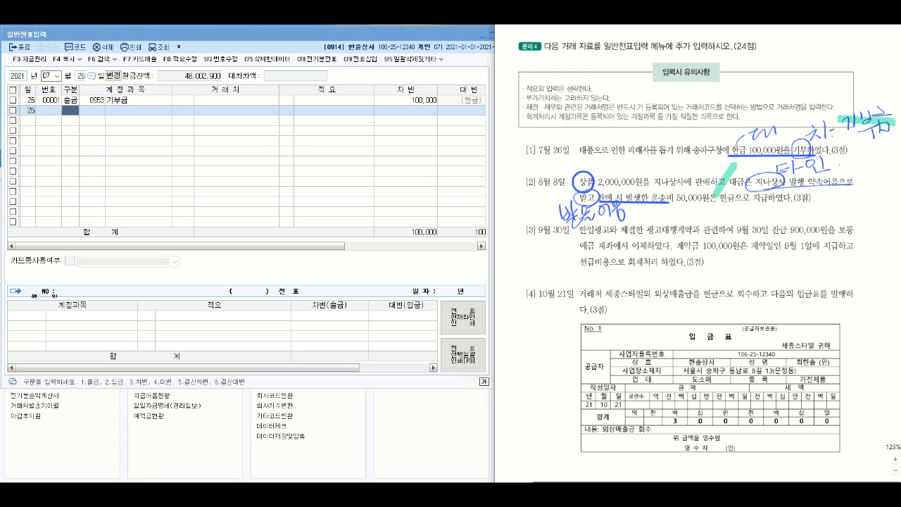
Step: Label the delivery cost in transaction [2] as 운반비 and mark 현금으로 지급
mouse_move(664, 208)
left_mouse_down()
mouse_move(697, 205)
mouse_move(704, 224)
mouse_move(743, 217)
left_mouse_up()
left_click_drag(746, 200, 748, 224)
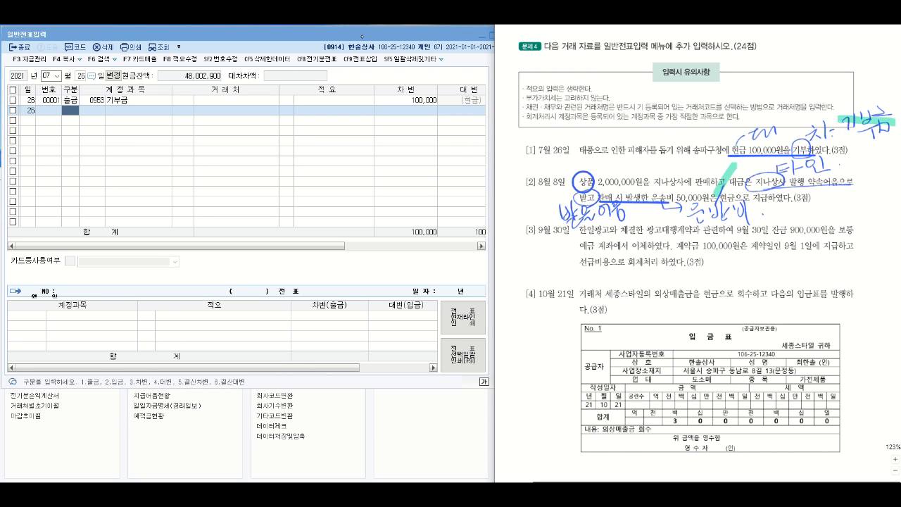
mouse_move(733, 205)
left_mouse_down()
mouse_move(740, 190)
mouse_move(746, 202)
mouse_move(781, 203)
left_mouse_up()
Step: Change the voucher date to August 8
type("08")
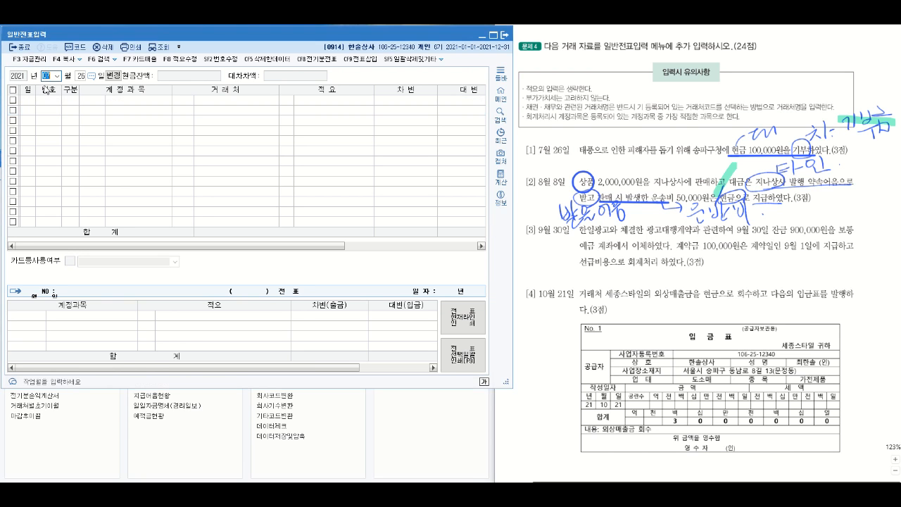
type("8")
key("Return")
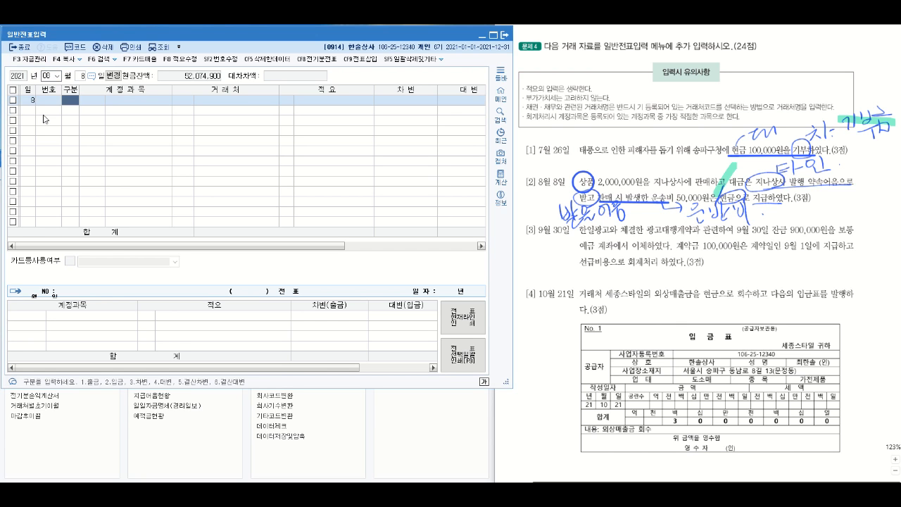
Step: Add a credit (대변) line for account 0401 상품매출 with an amount of 2,000,000 and no customer or description
key("Return")
type("상ㅍ")
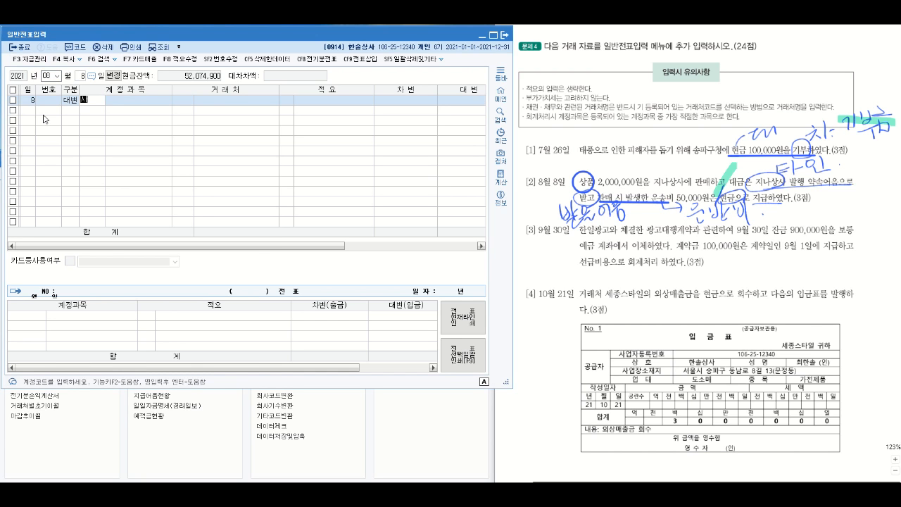
type("ㅜㅁㅁㅐ")
key("Return")
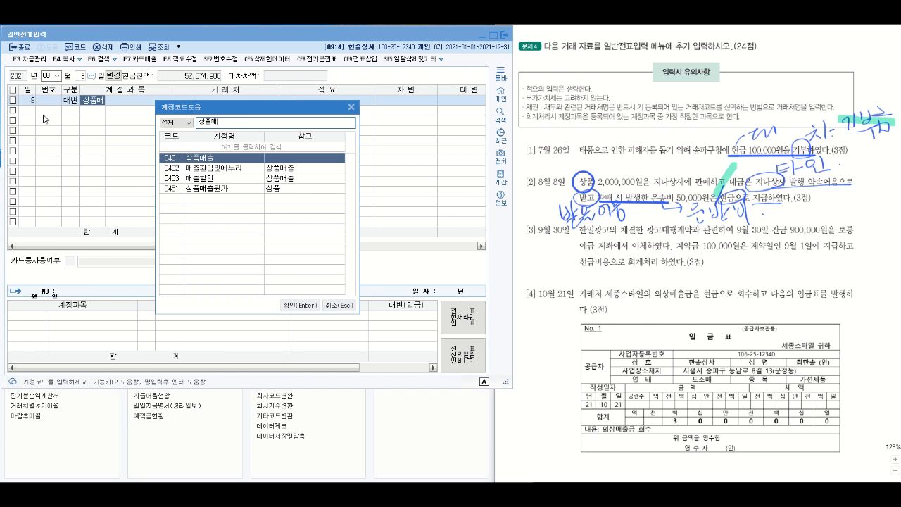
key("Return")
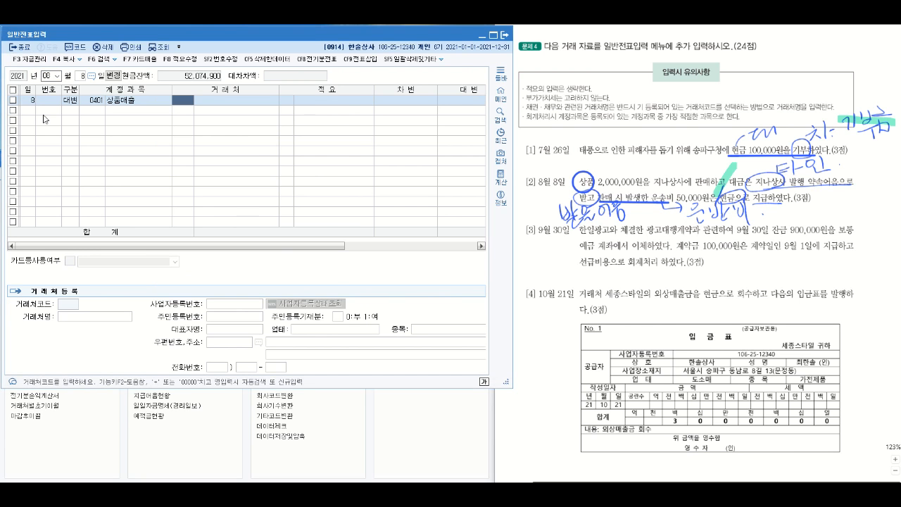
key("Return")
key("Return")
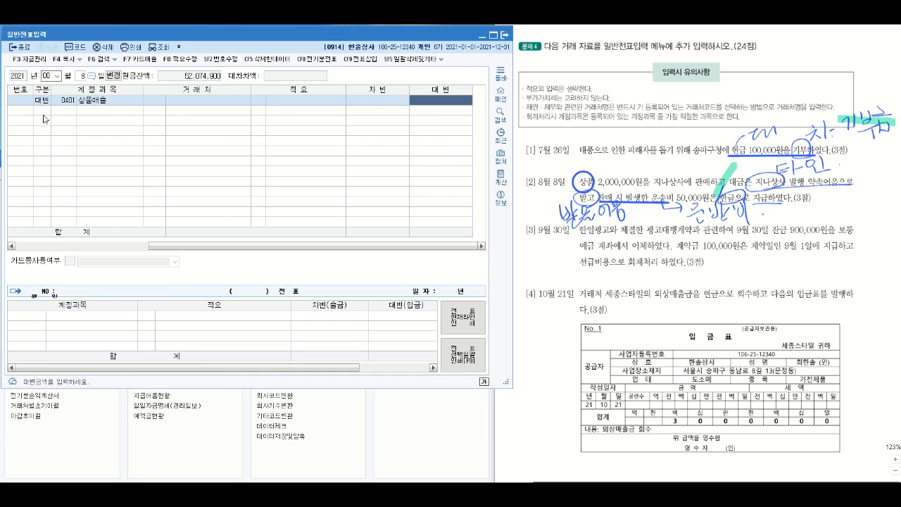
type("2")
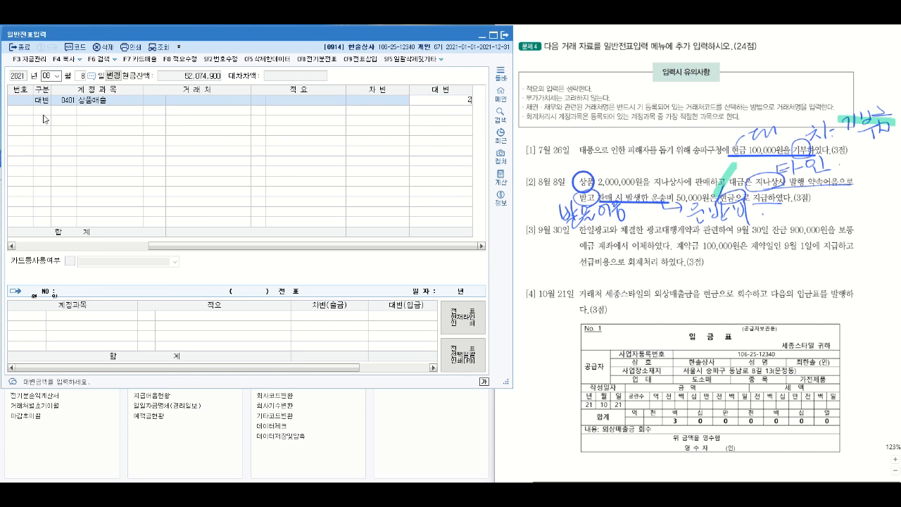
type(",000,000")
key("Return")
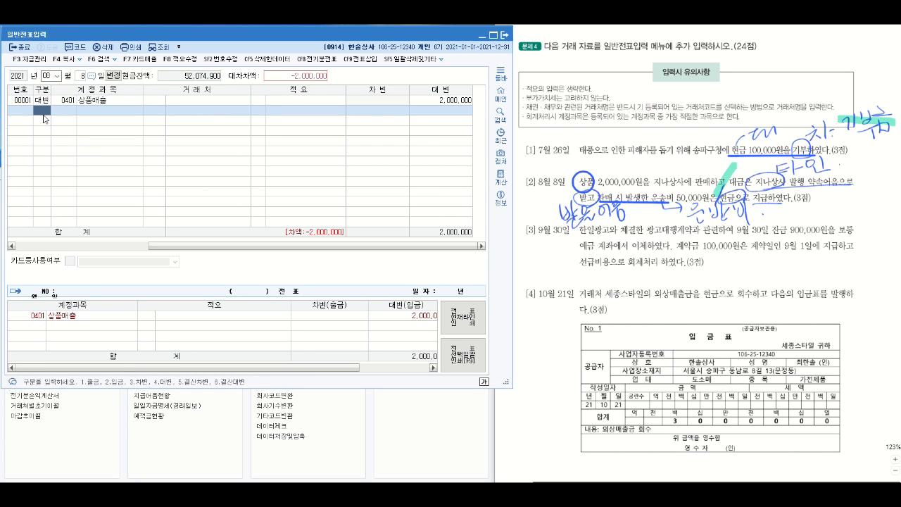
Step: Add a second credit (대변) line for account 0101 현금 with an amount of 50,000
type("4")
key("Return")
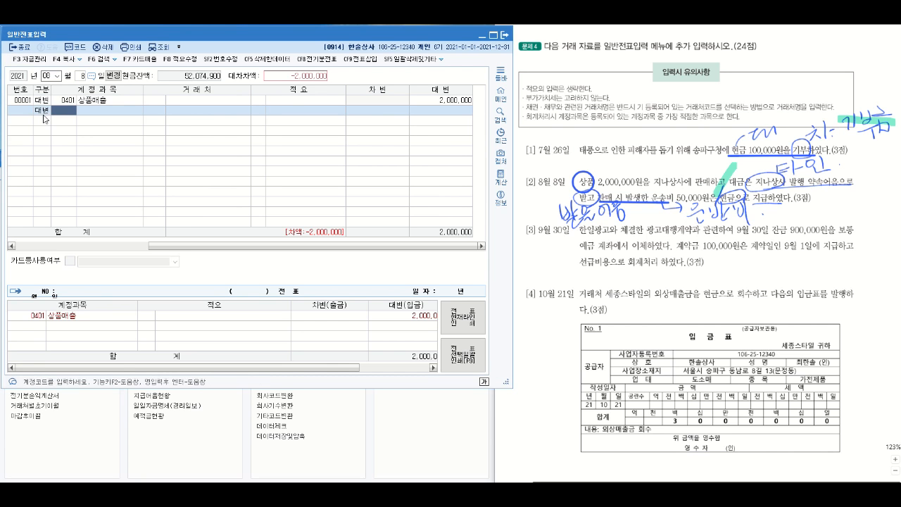
type("현금")
key("Return")
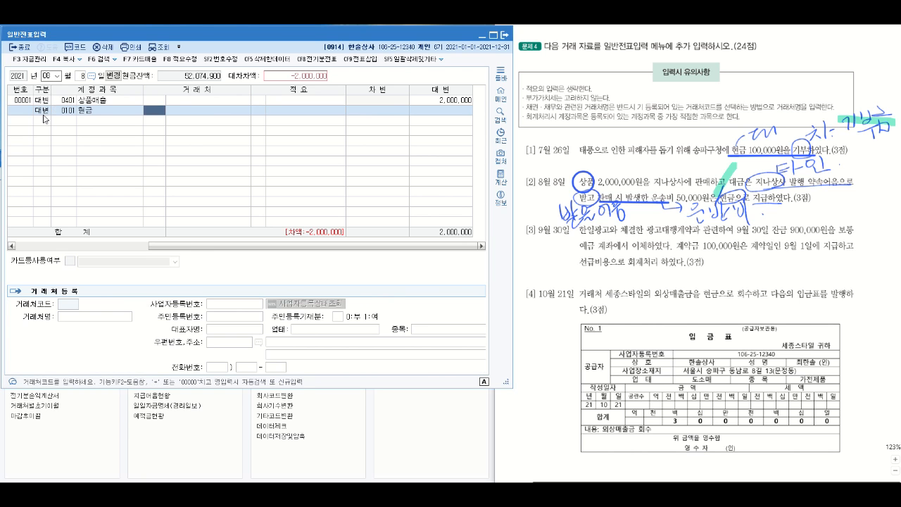
key("Return")
key("Return")
key("Return")
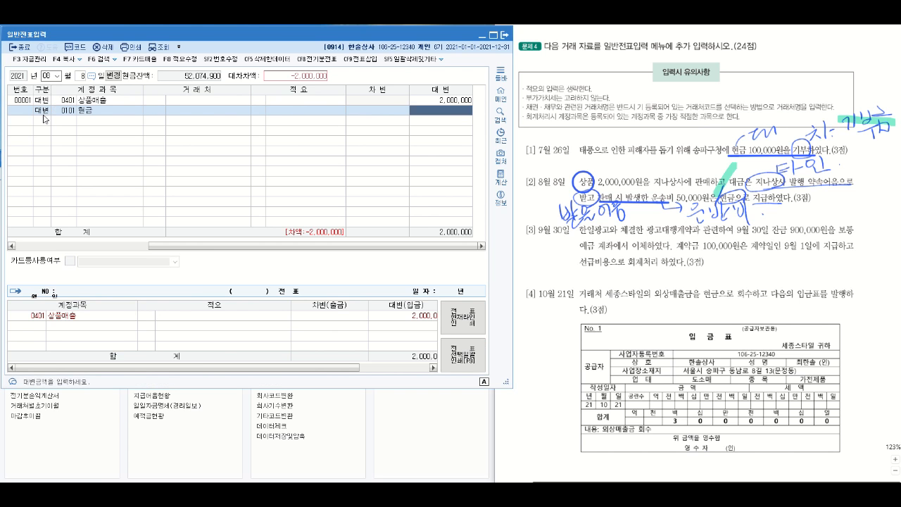
type("5")
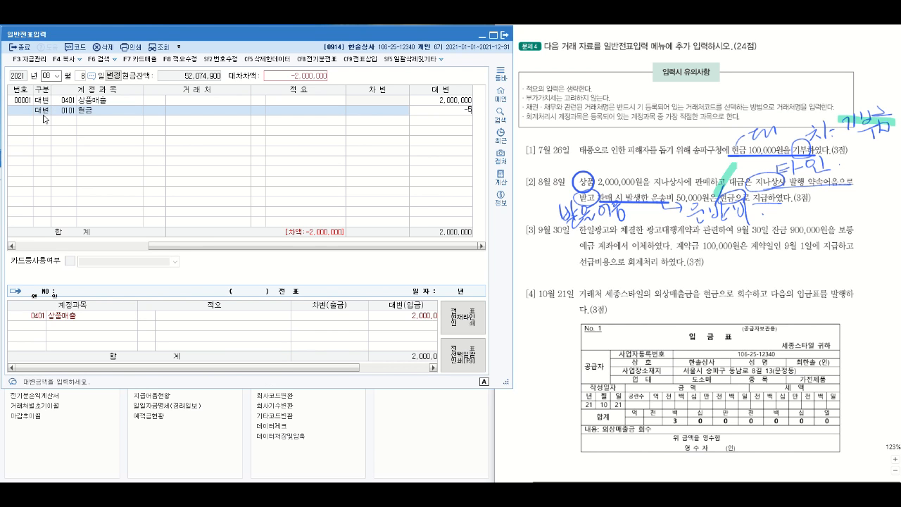
type("0,0000")
key("Return")
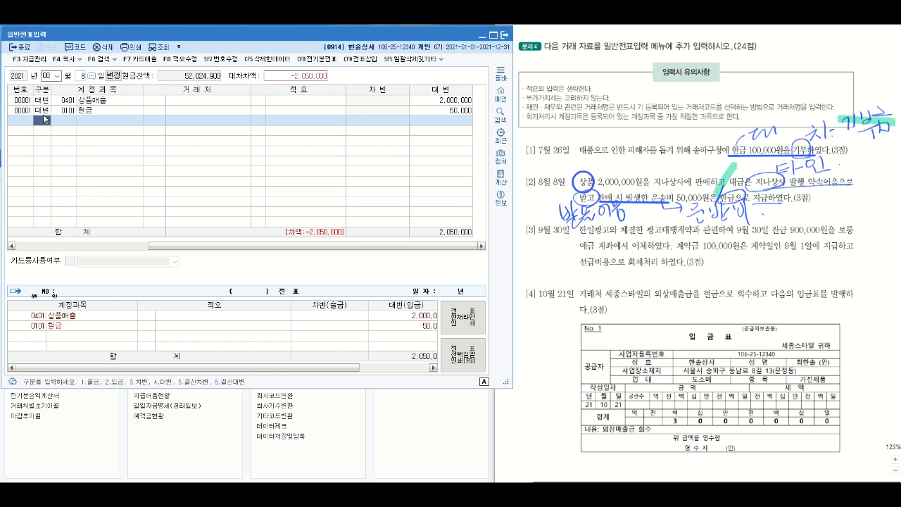
Step: Add a debit (차변) line for account 0110 받을어음 to the August 8 voucher
type("3")
key("Return")
type("받을")
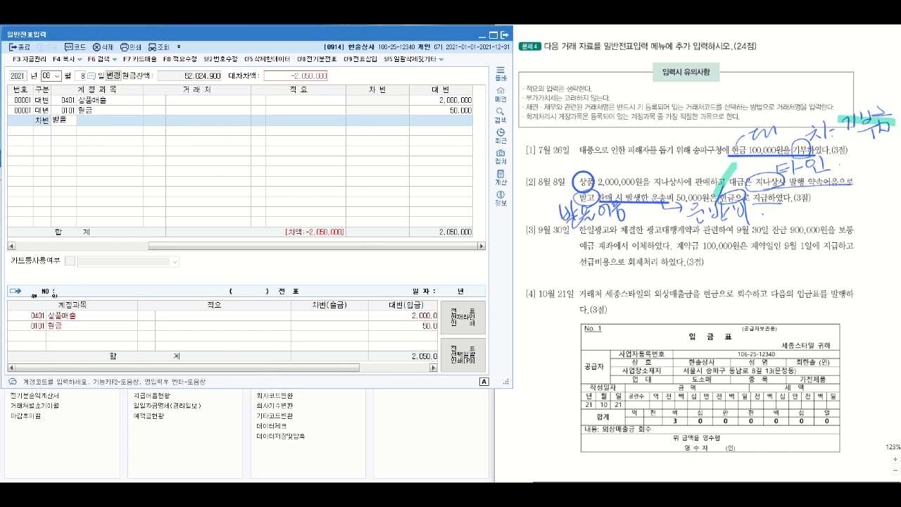
key("Return")
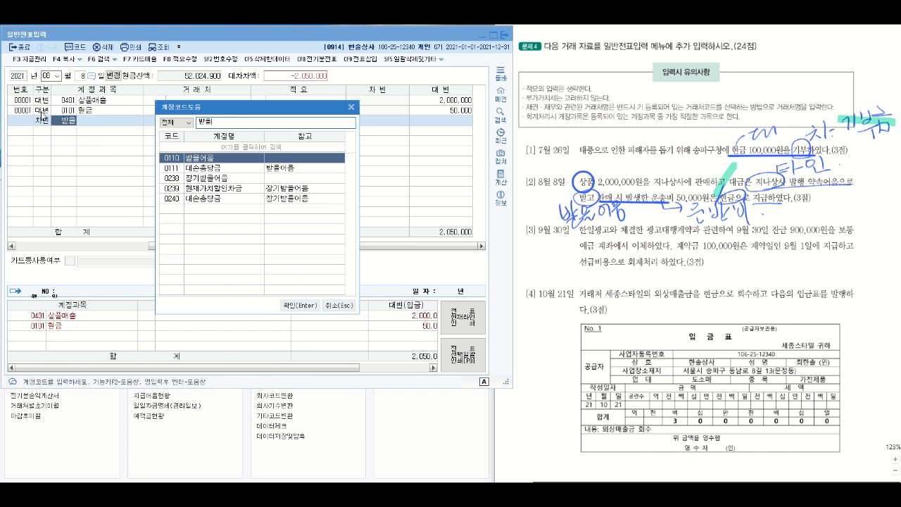
key("Return")
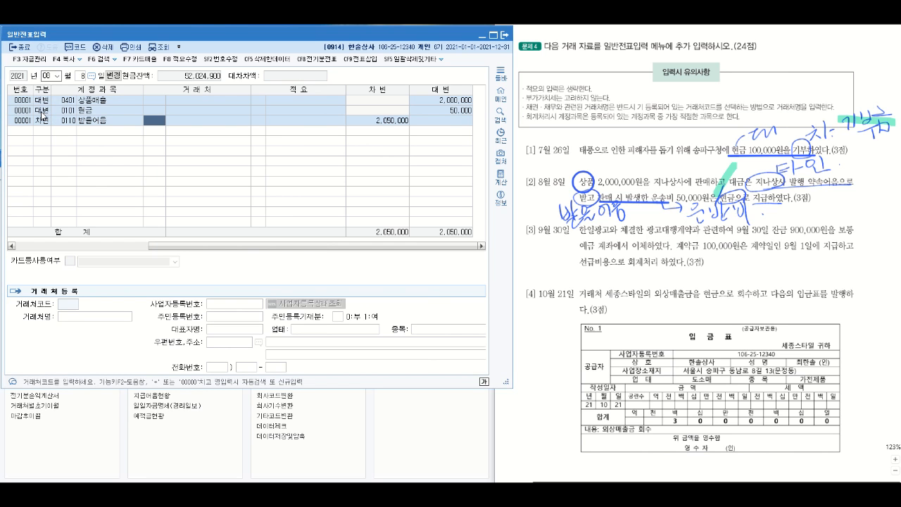
Step: Switch to the exam document, tick the 입력시 유의사항 heading and highlight the note on selecting the 거래처코드 for 채권·채무
key("alt+Tab")
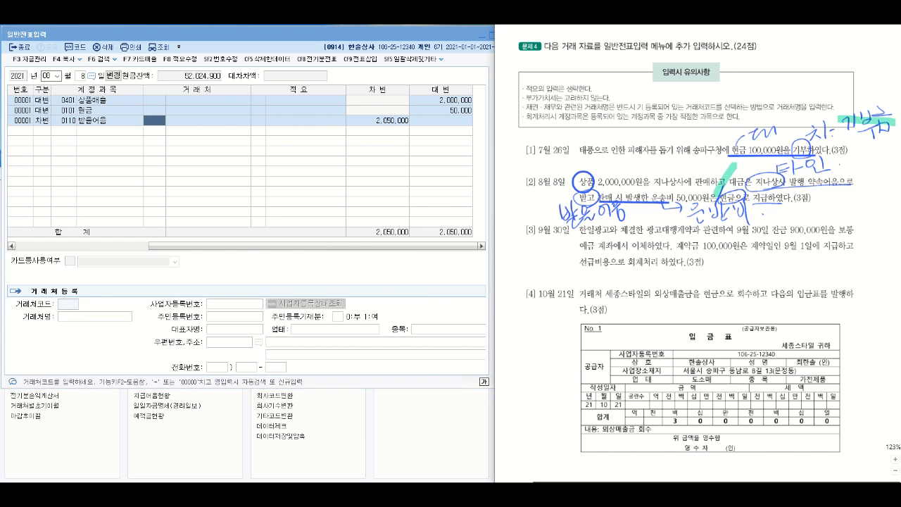
left_click_drag(715, 51, 753, 48)
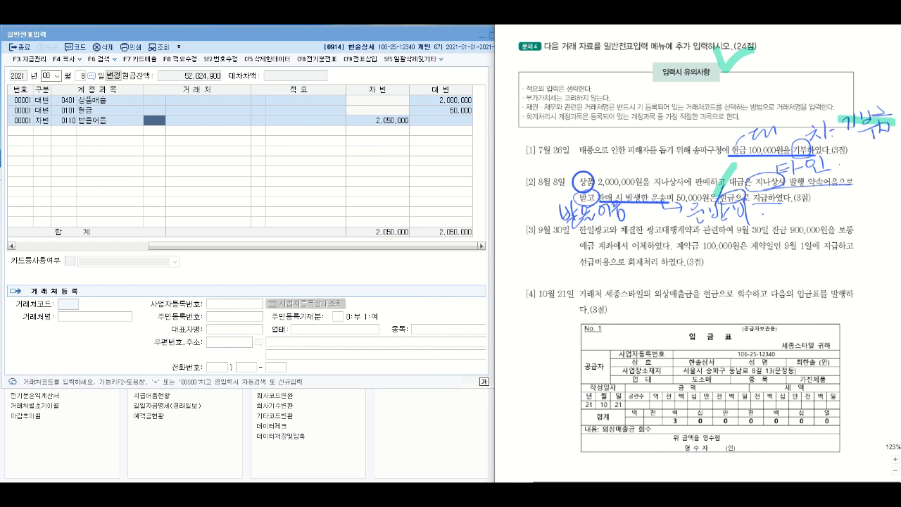
left_click_drag(520, 106, 833, 107)
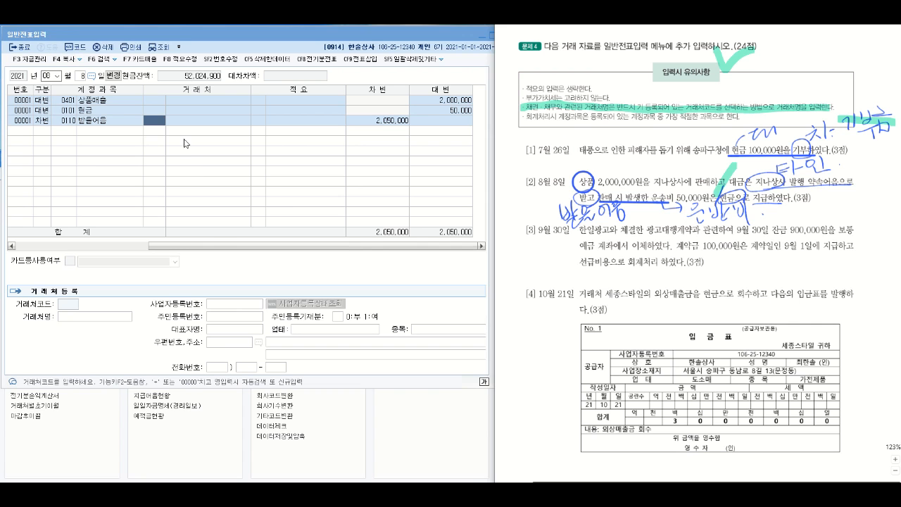
Step: Assign customer 00205 지나상사 to the 받을어음 line, leave the description blank and set its debit amount to 2,000,000
left_click(169, 124)
type("ㅊ")
key("BackSpace")
type("시")
type("나")
key("Return")
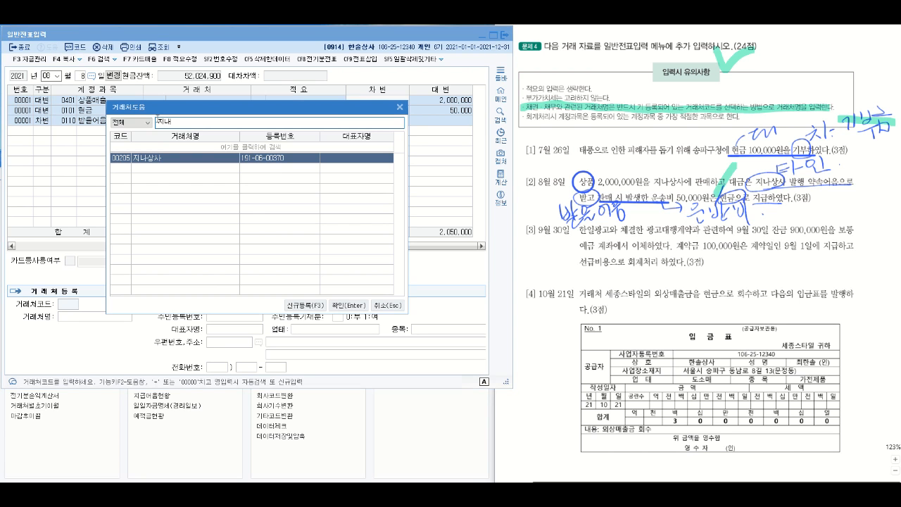
key("Return")
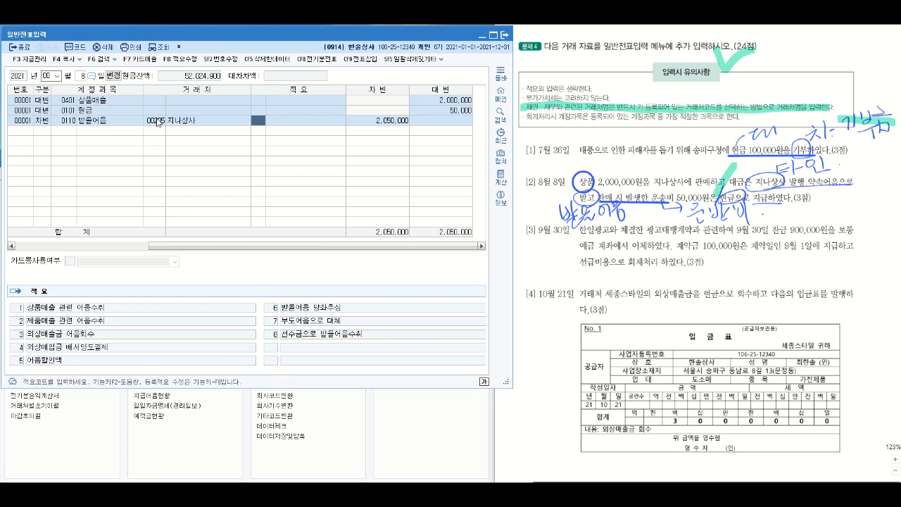
key("Return")
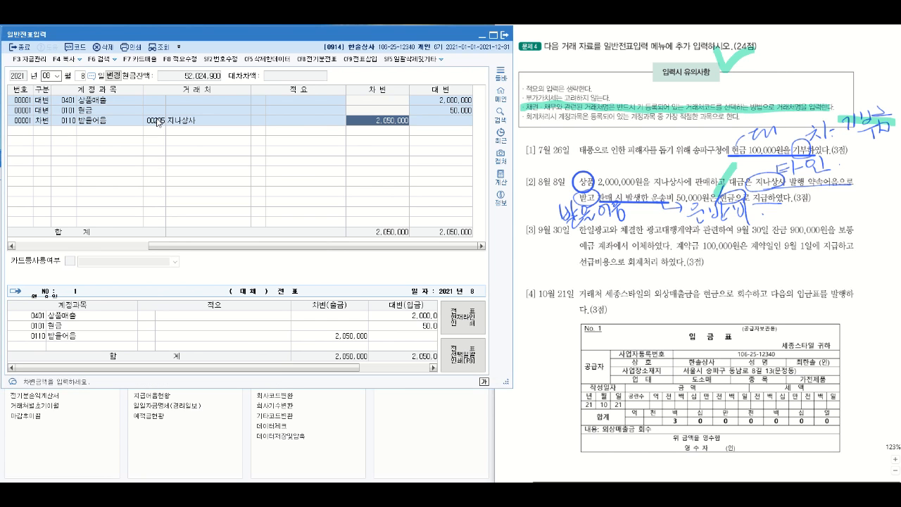
type("2,000,000")
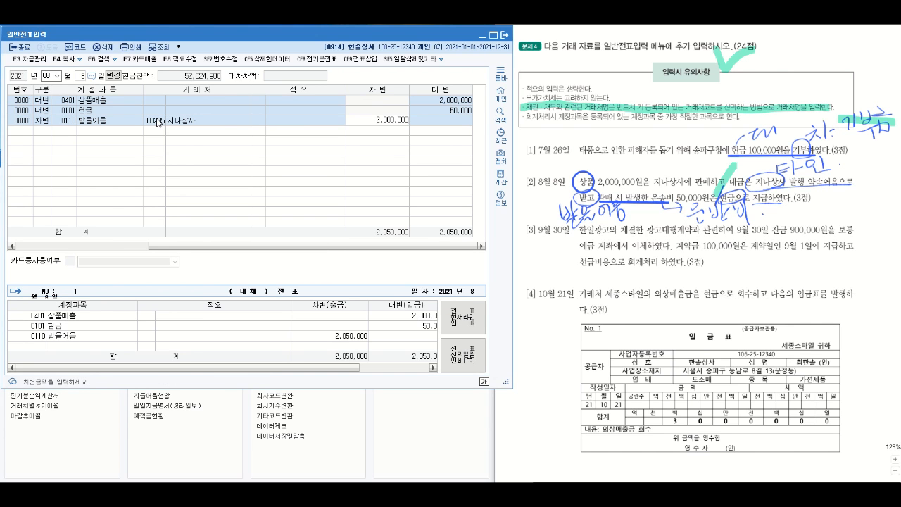
key("Return")
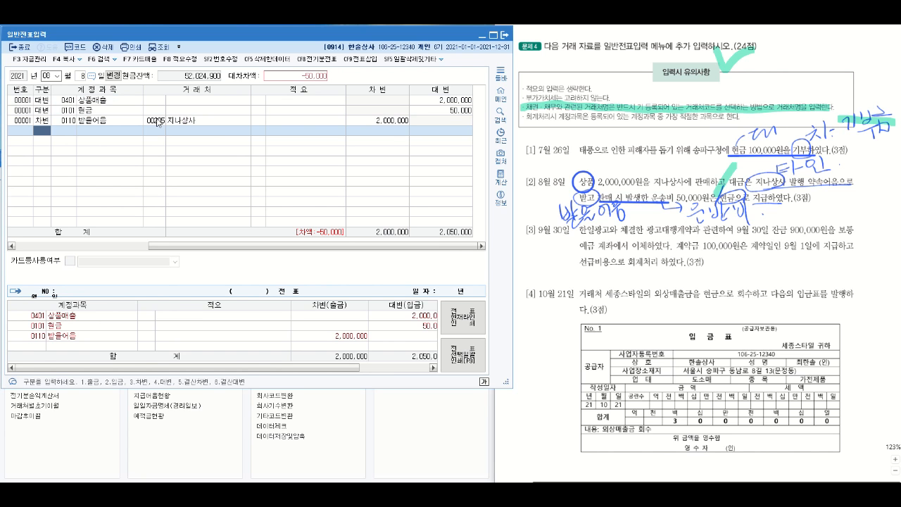
Step: Add a debit (차변) line for account 0824 운반비 (판매관리비) with an amount of 50,000
type("3")
key("Return")
type("운반")
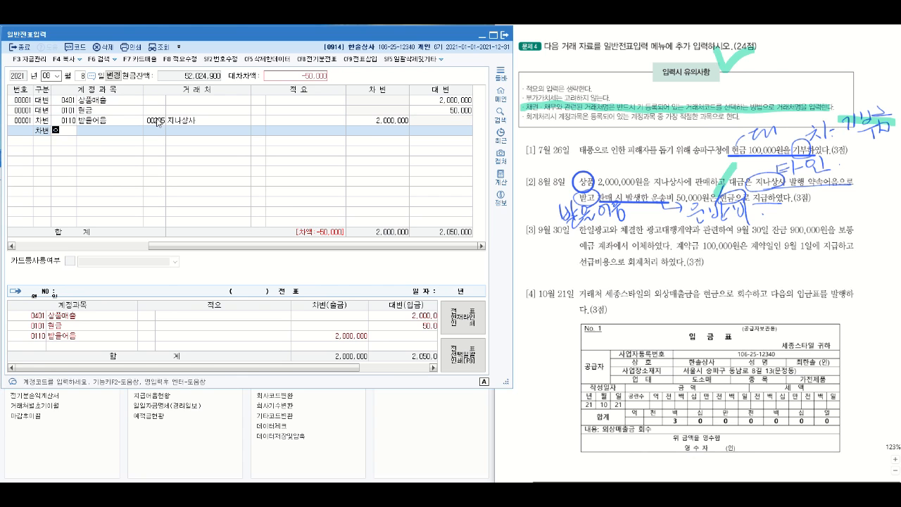
key("Return")
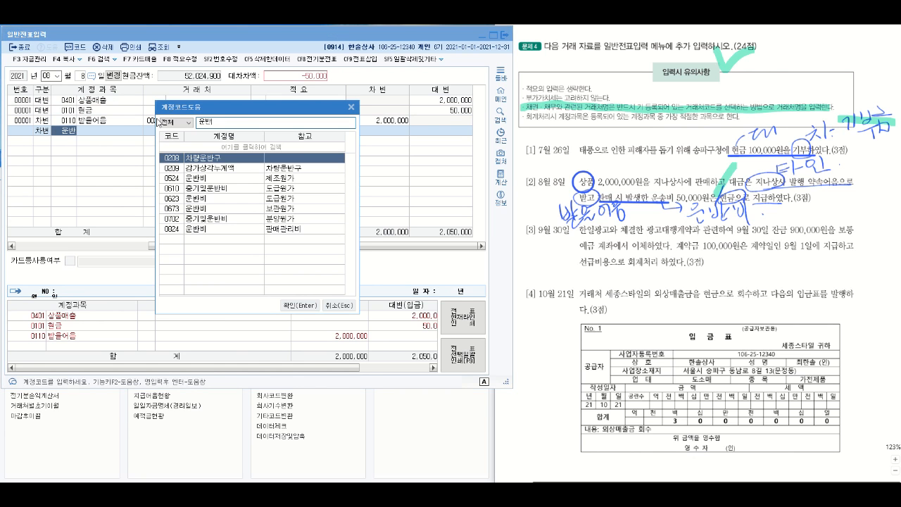
left_click(220, 230)
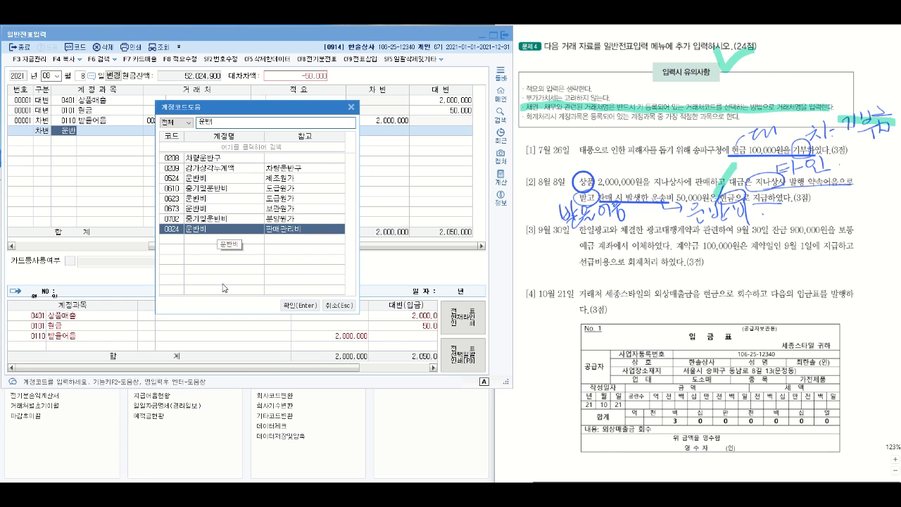
key("Return")
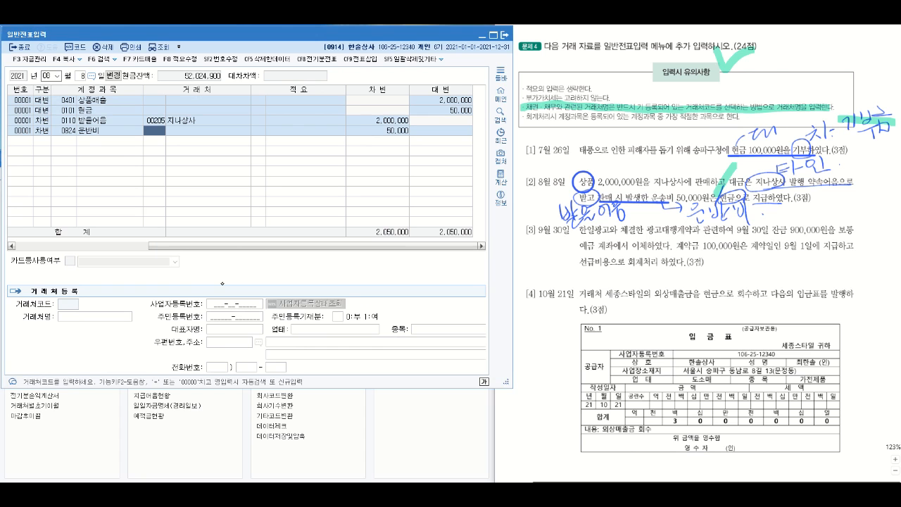
Step: Highlight the 2,000,000원 sale, 약속어음 and 50,000원 delivery cost wording in transaction [2]
left_click_drag(598, 182, 707, 181)
left_click_drag(786, 184, 862, 182)
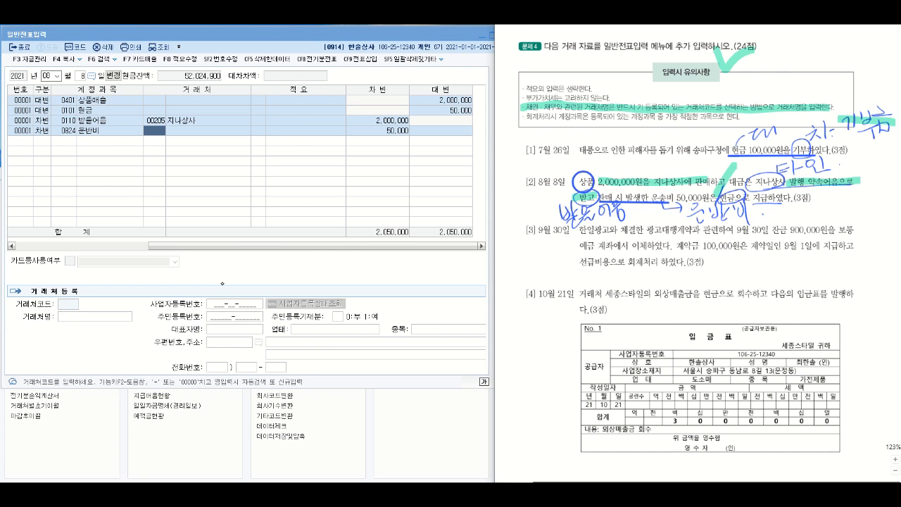
left_click_drag(598, 197, 783, 195)
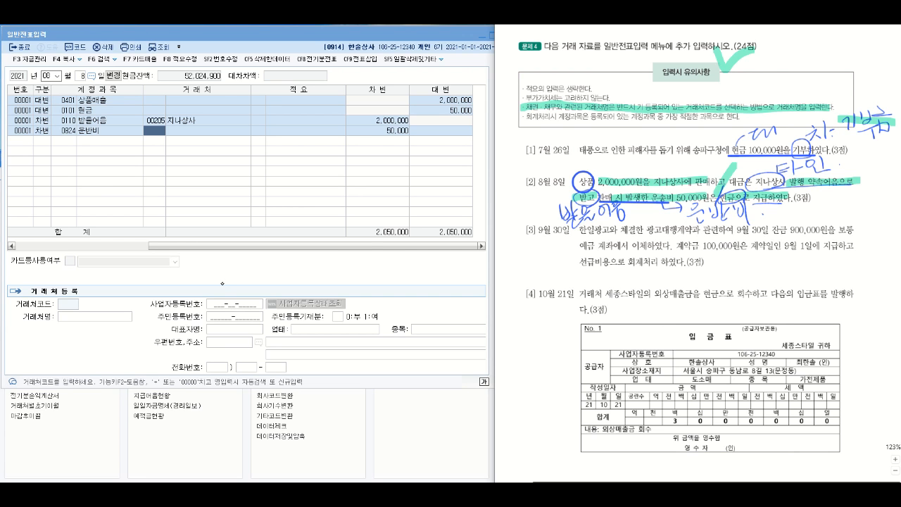
Step: Tick transaction [2] at its line end and divide it beside the date with a slanted line into parts numbered 1 and 2
left_click_drag(795, 209, 794, 215)
left_click_drag(880, 161, 859, 193)
left_click_drag(765, 177, 769, 185)
mouse_move(562, 163)
left_mouse_down()
mouse_move(555, 176)
mouse_move(567, 156)
left_mouse_up()
mouse_move(553, 196)
left_mouse_down()
mouse_move(537, 209)
mouse_move(555, 209)
mouse_move(592, 155)
left_mouse_up()
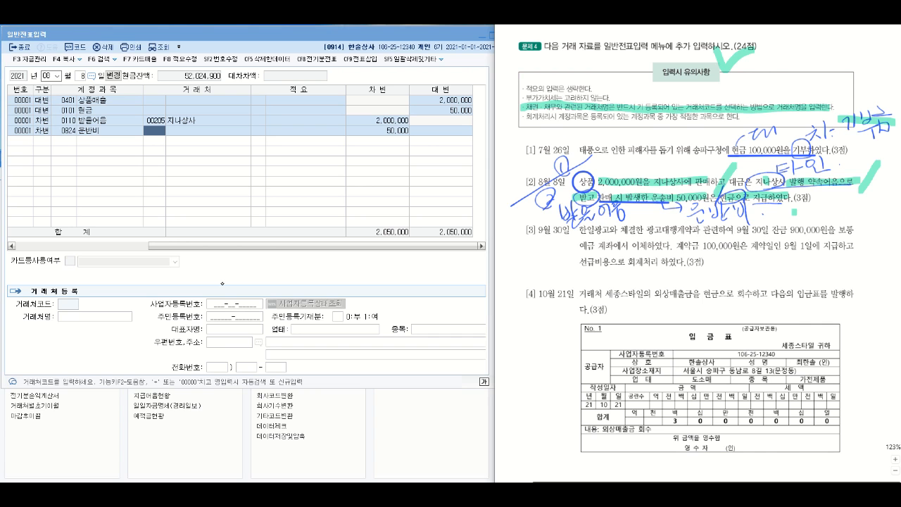
left_click_drag(880, 164, 867, 181)
Step: Circle 광고 in transaction [3] and draw an arrow from it to a handwritten 광고선전비 note in the margin
mouse_move(637, 231)
left_mouse_down()
mouse_move(504, 275)
mouse_move(503, 254)
mouse_move(500, 276)
left_mouse_up()
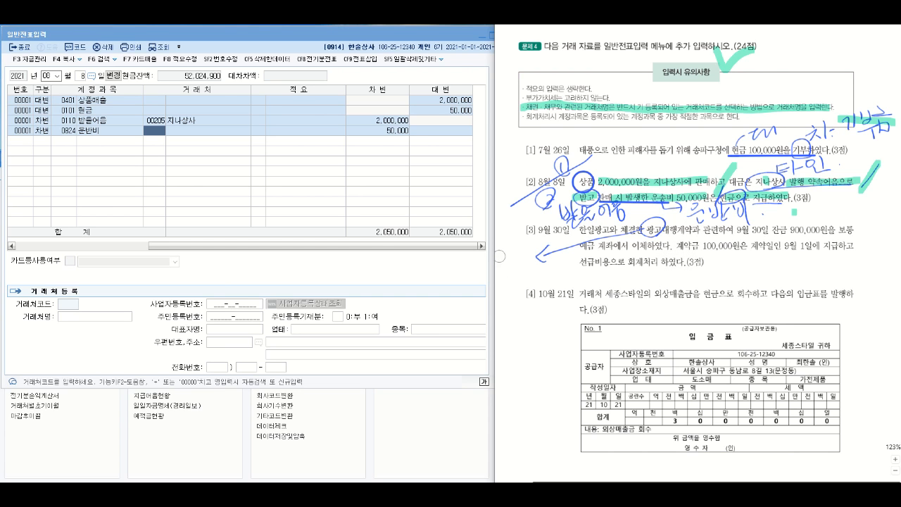
mouse_move(497, 247)
left_mouse_down()
mouse_move(510, 255)
mouse_move(504, 270)
mouse_move(513, 261)
mouse_move(517, 273)
mouse_move(524, 250)
left_mouse_up()
mouse_move(518, 255)
left_mouse_down()
mouse_move(525, 282)
mouse_move(563, 279)
left_mouse_up()
left_click_drag(566, 265, 566, 276)
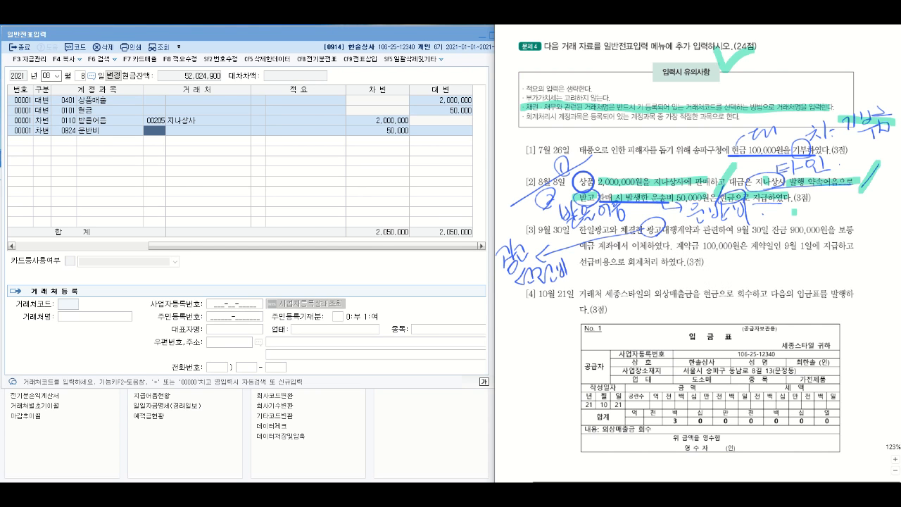
Step: Circle 보통 and 9월 1일 in transaction [3], and underline 계약금 100,000원 and 지급하고
left_click_drag(867, 225, 857, 233)
mouse_move(853, 222)
left_mouse_down()
mouse_move(855, 236)
mouse_move(859, 223)
left_mouse_up()
mouse_move(671, 252)
left_mouse_down()
mouse_move(769, 260)
mouse_move(817, 243)
mouse_move(865, 254)
left_mouse_up()
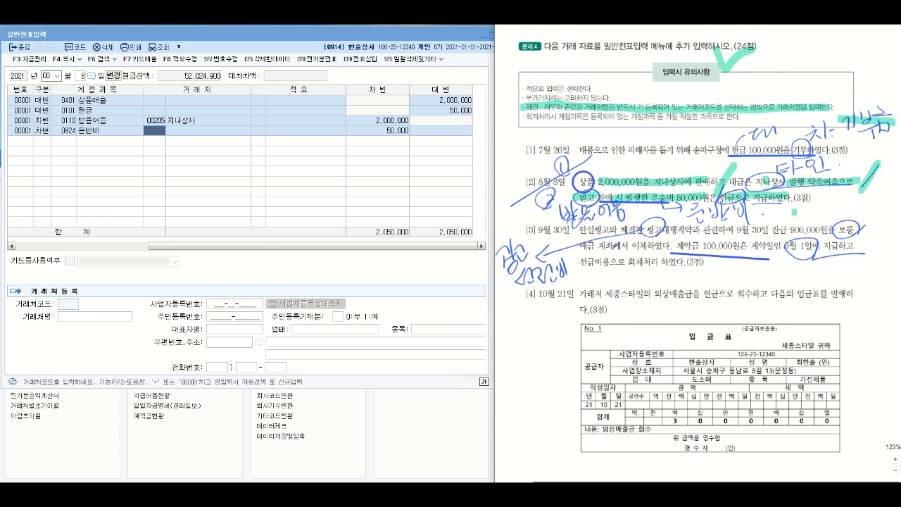
Step: Draw an arrow from 계약금 100,000원 to a handwritten 선급금 note and underline 선급비용 in transaction [3]
mouse_move(728, 248)
left_mouse_down()
mouse_move(735, 274)
mouse_move(749, 270)
left_mouse_up()
mouse_move(776, 242)
left_mouse_down()
mouse_move(786, 235)
mouse_move(788, 247)
mouse_move(780, 240)
left_mouse_up()
mouse_move(753, 275)
left_mouse_down()
mouse_move(771, 264)
mouse_move(792, 272)
mouse_move(788, 278)
mouse_move(813, 279)
left_mouse_up()
left_click_drag(581, 273, 654, 272)
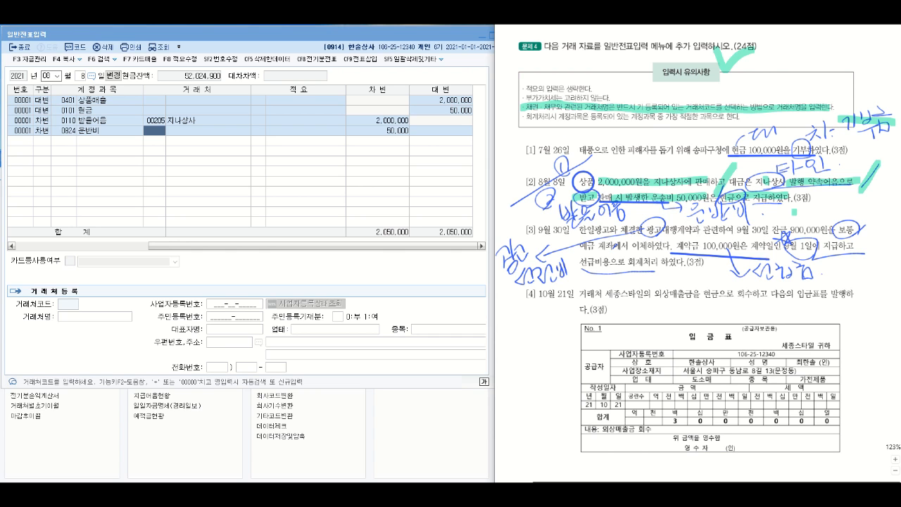
Step: Undo the latest pen strokes, underline 9월 1일에 지급하고 and rewrite the note's ending so it reads 선급비용
mouse_move(808, 276)
left_mouse_down()
mouse_move(821, 281)
mouse_move(807, 276)
left_mouse_up()
key("ctrl+z")
key("ctrl+z")
left_click_drag(780, 252, 857, 251)
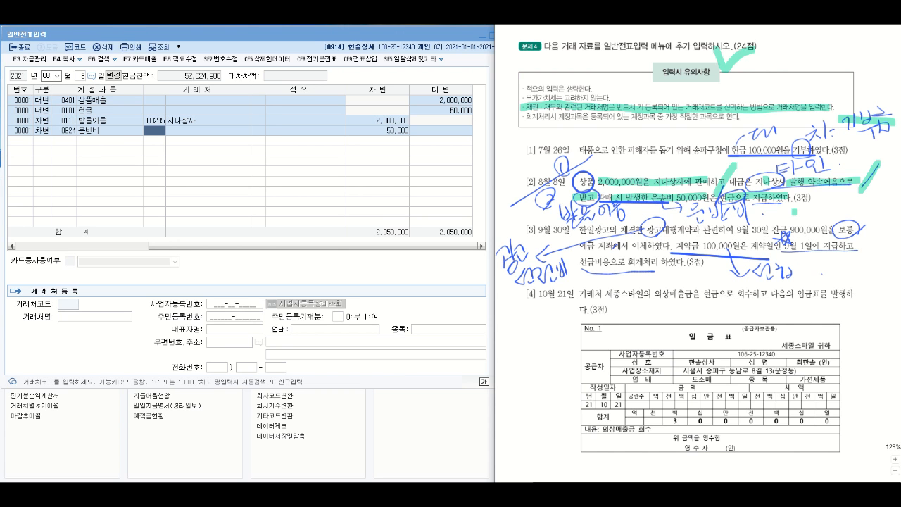
mouse_move(796, 263)
left_mouse_down()
mouse_move(797, 276)
mouse_move(832, 260)
mouse_move(842, 275)
left_mouse_up()
Step: Change the voucher date to September 30
left_click(50, 76)
type("100930")
key("Return")
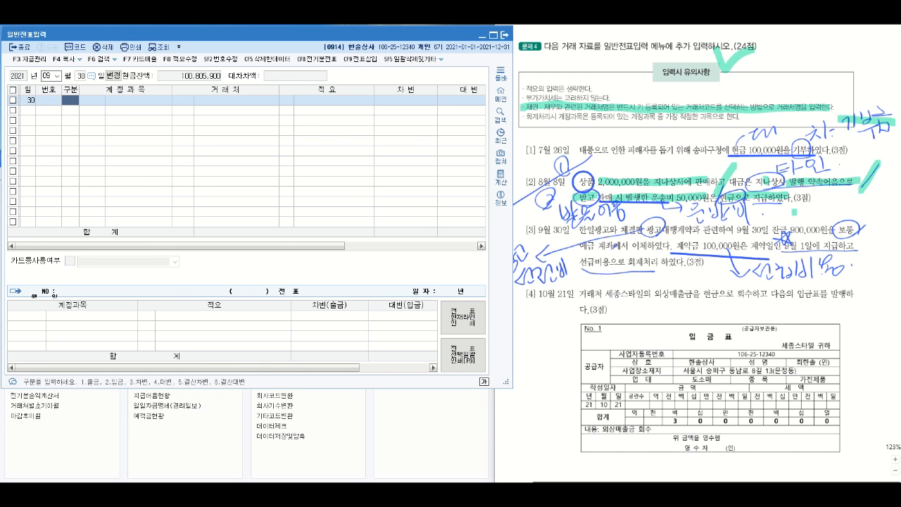
Step: Enter a debit (차변) line for account 0833 광고선전비 (판매관리비) with no customer or description
type("3")
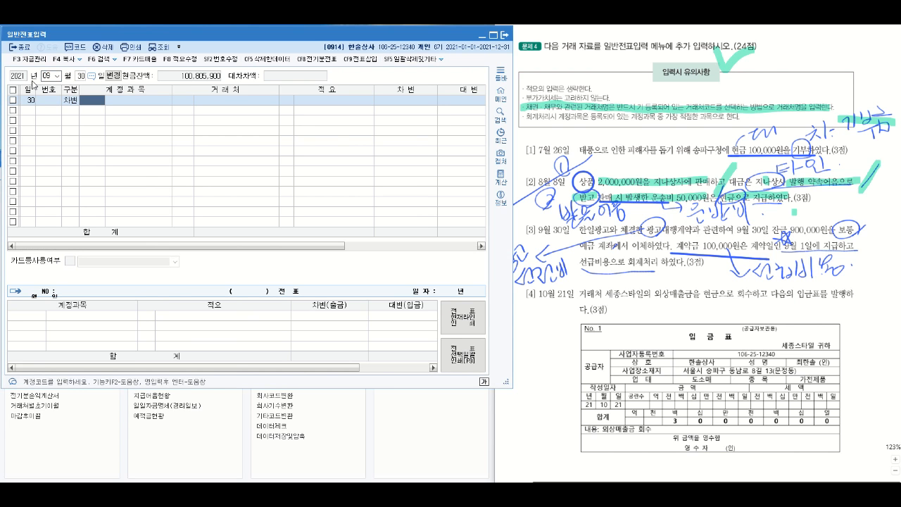
type("광고")
key("Return")
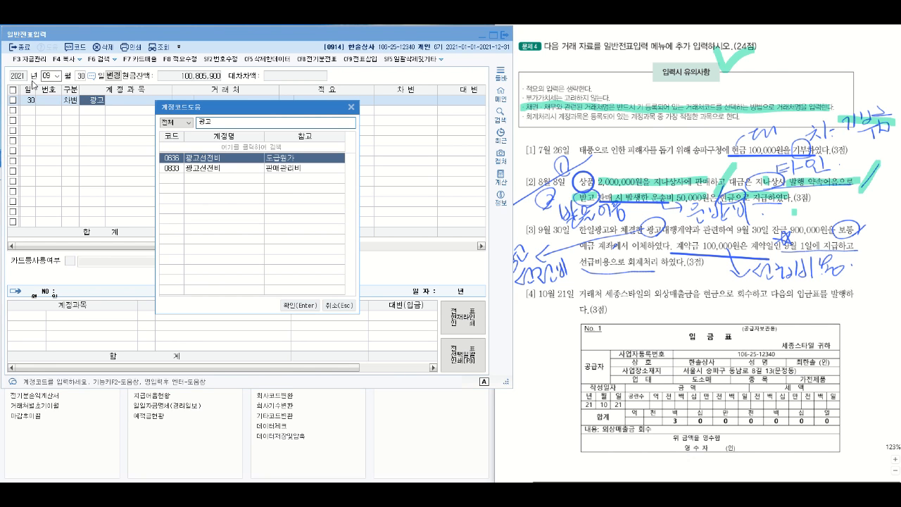
left_click(244, 169)
left_click(293, 304)
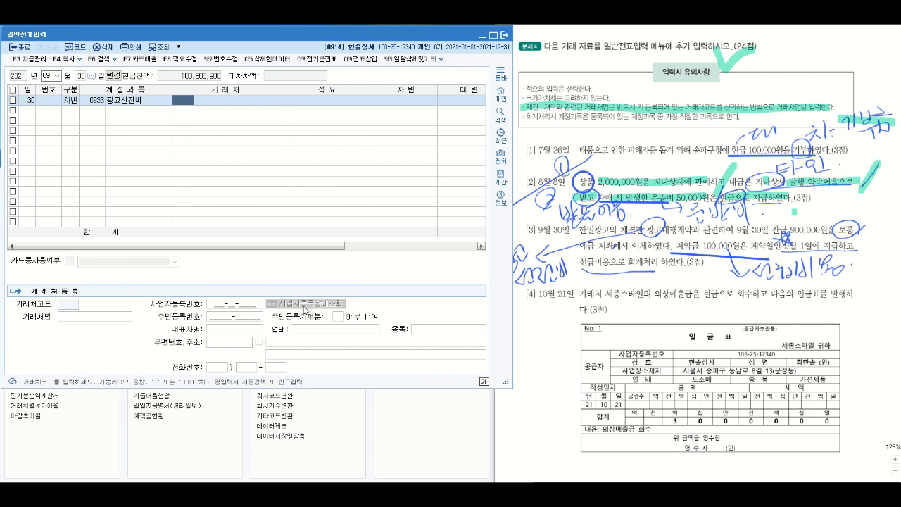
key("Return")
key("Return")
key("Return")
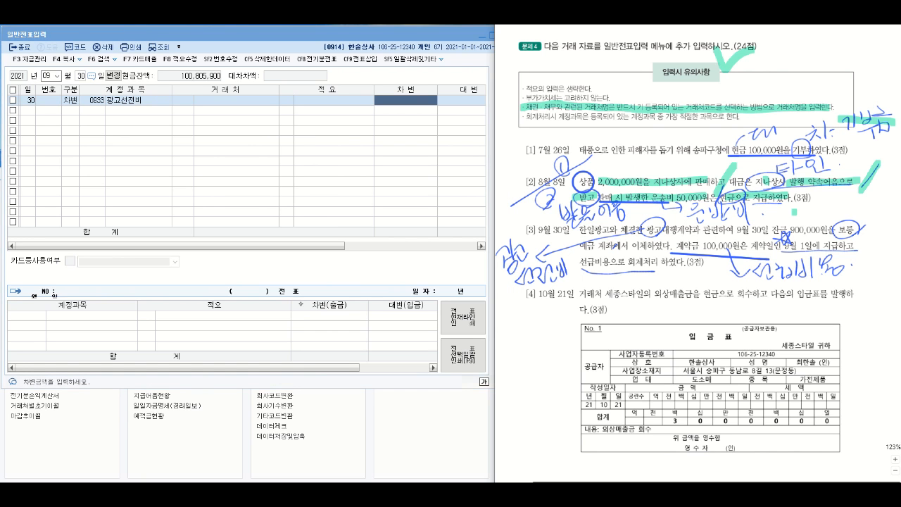
Step: Highlight 900,000원 and 100,000원 in transaction [3] and set the 광고선전비 line's debit amount to 1,000,000
mouse_move(796, 228)
left_mouse_down()
mouse_move(792, 235)
mouse_move(831, 228)
left_mouse_up()
left_click_drag(700, 246, 745, 247)
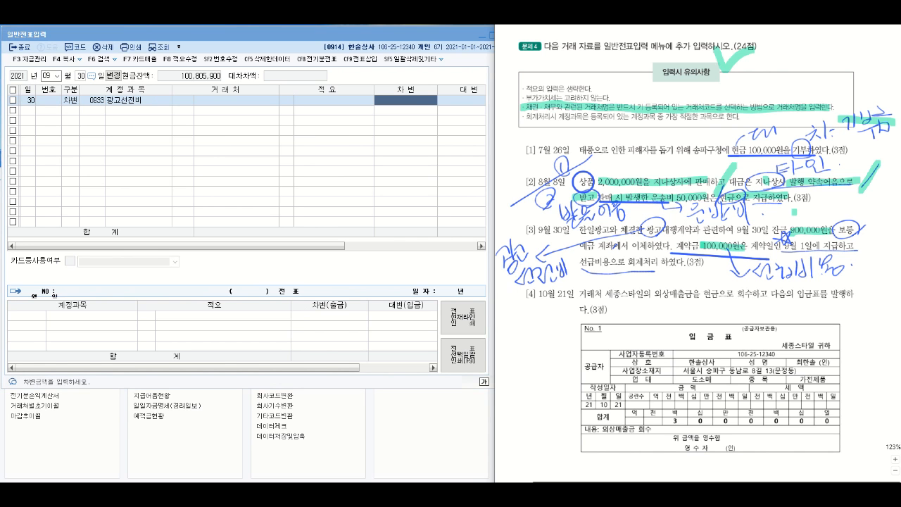
left_click(413, 108)
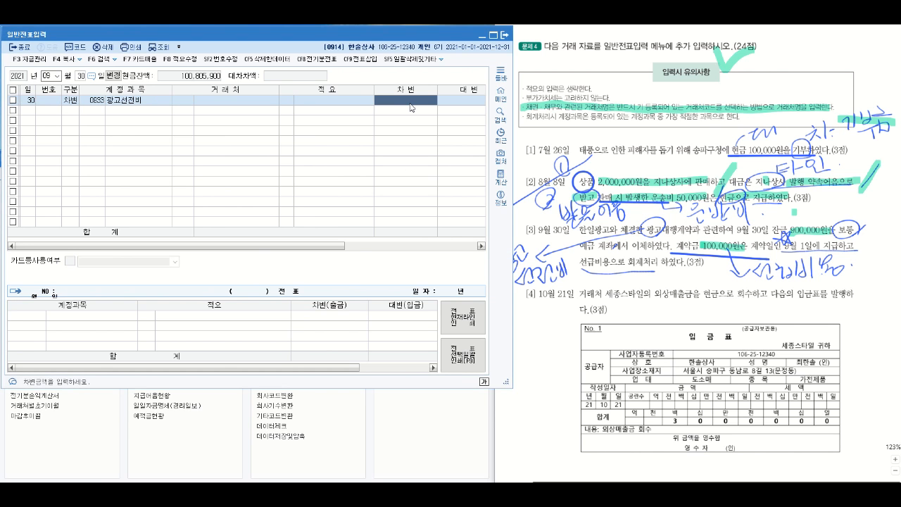
left_click(411, 104)
type("1,000,000")
key("Return")
Step: Highlight 광고선전비's companion note 선급비용 in transaction [3] and start a credit (대변) line for account 0133 선급비용
type("4")
key("Return")
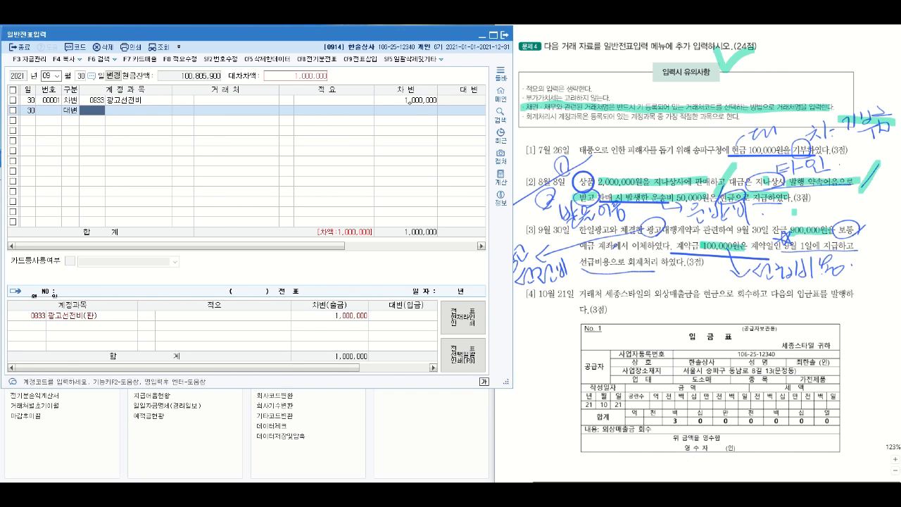
left_click_drag(502, 248, 520, 271)
left_click_drag(772, 264, 845, 268)
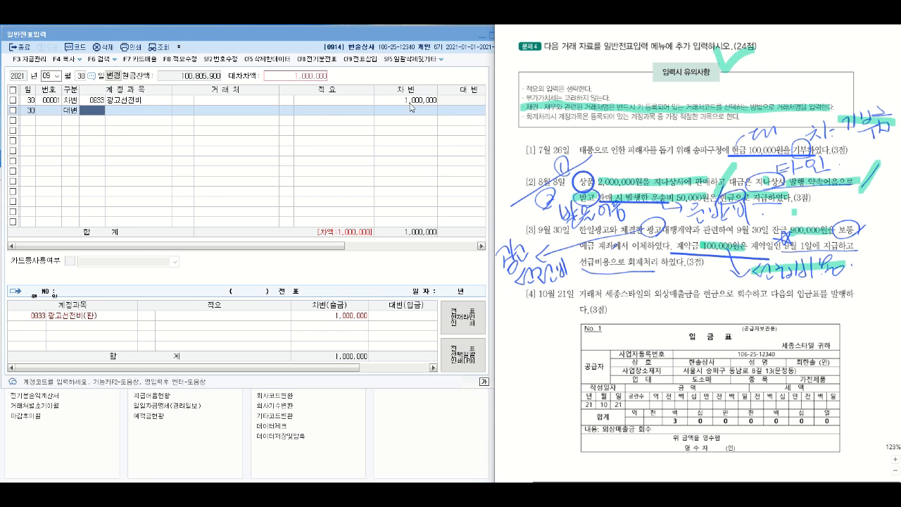
left_click(96, 116)
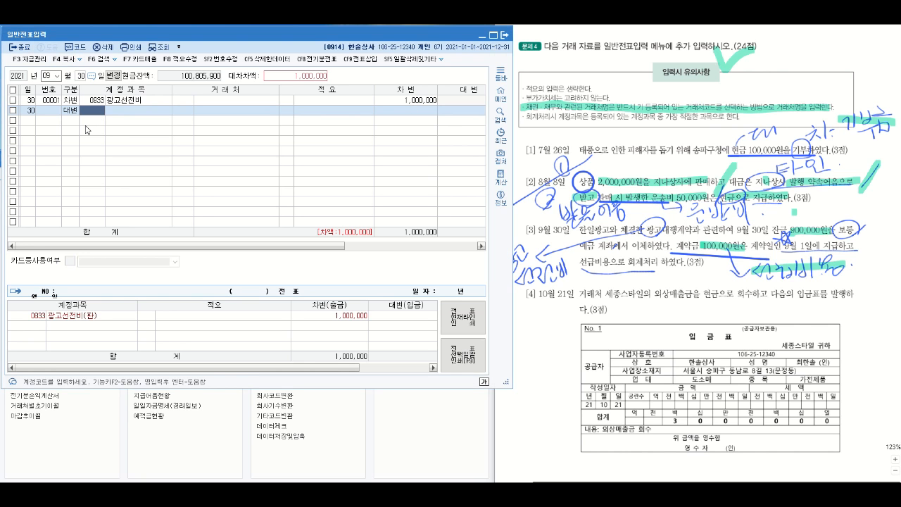
type("선급")
key("Return")
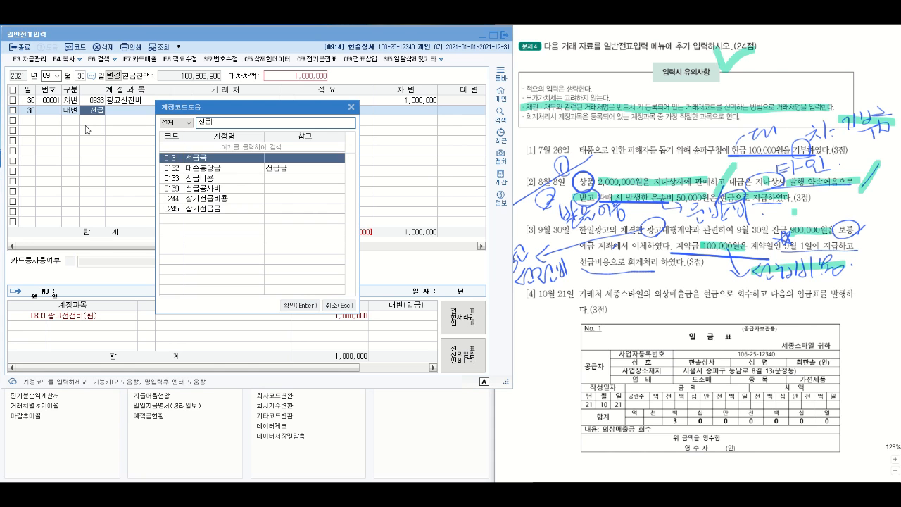
key("Down")
key("Down")
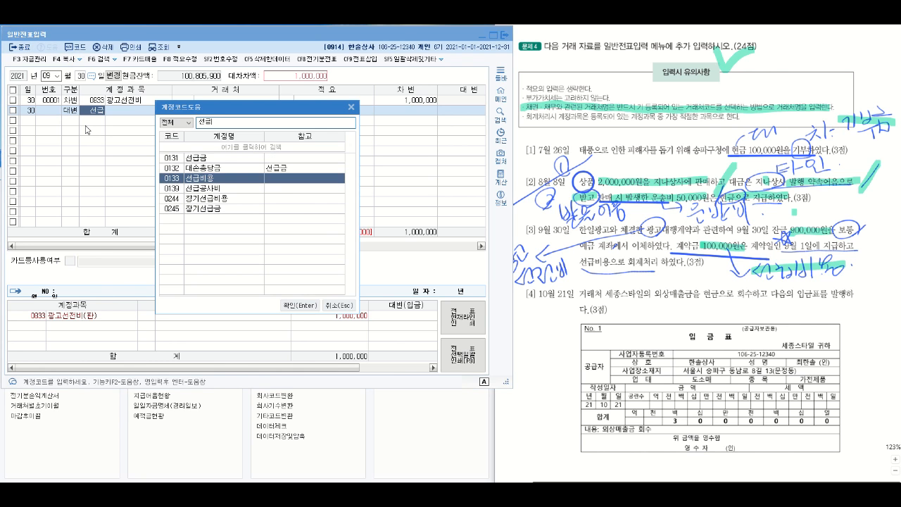
key("Return")
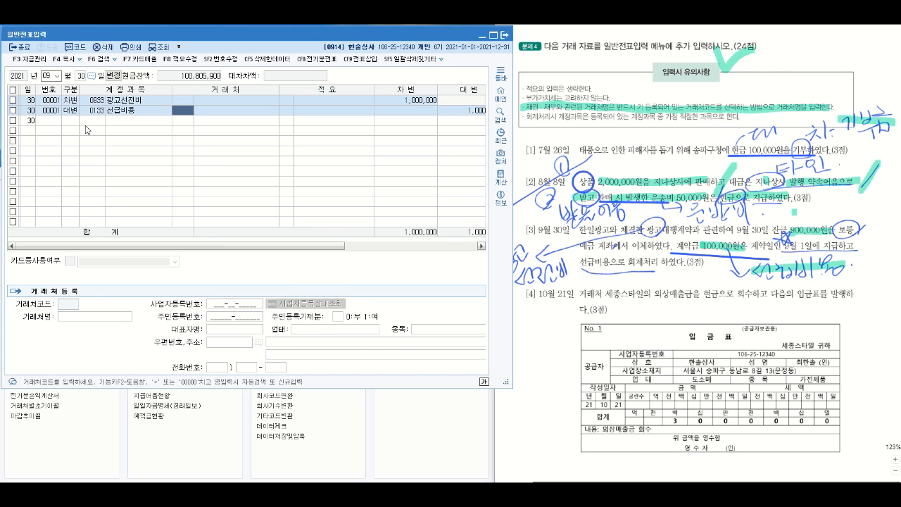
Step: Assign customer 00110 한일광고 to the 선급비용 line, leave its description blank and set its credit amount to 100,000
type("광고")
key("BackSpace")
key("BackSpace")
key("BackSpace")
type("한일")
key("Return")
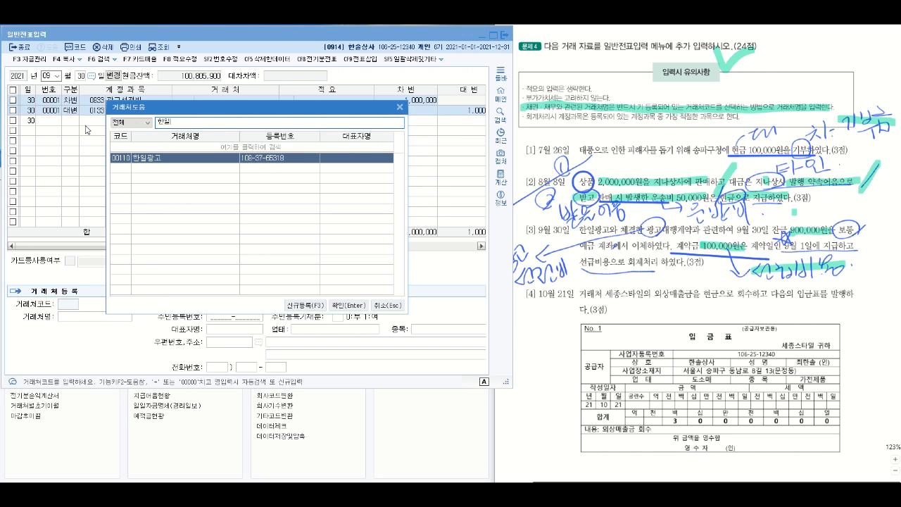
key("Return")
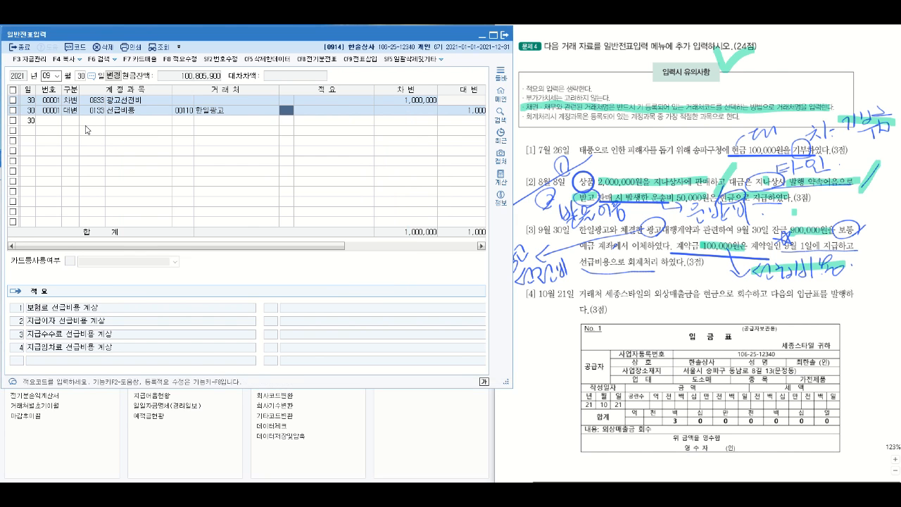
key("Return")
type("100000")
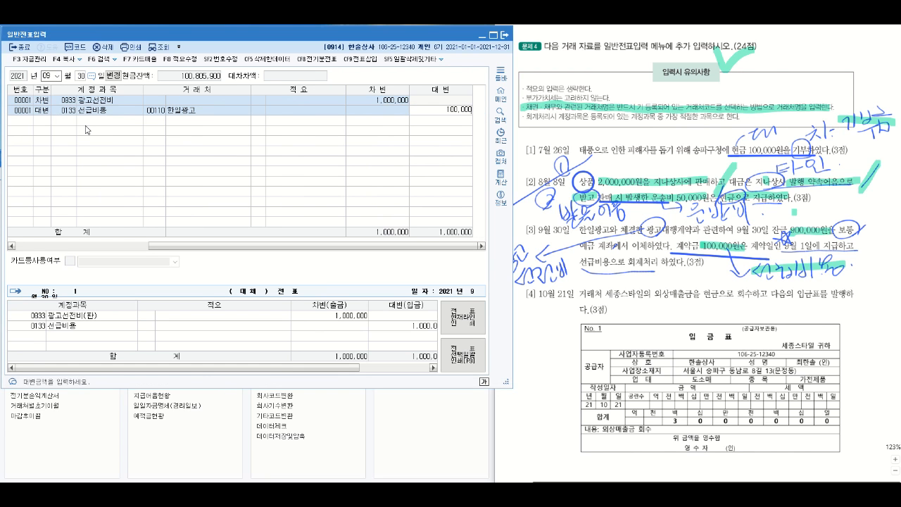
key("Return")
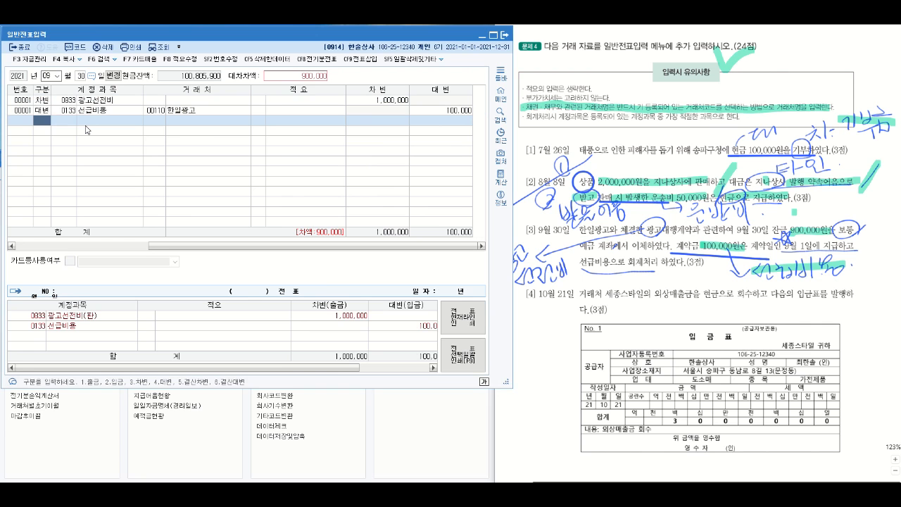
Step: Add a credit (대변) line for account 0103 보통예금 with the remaining 900,000
type("4")
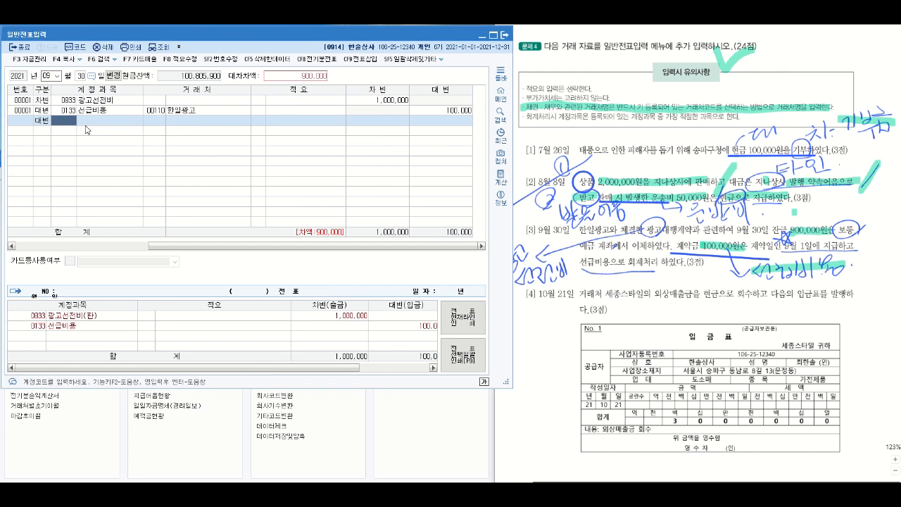
type("보통")
key("Return")
key("Return")
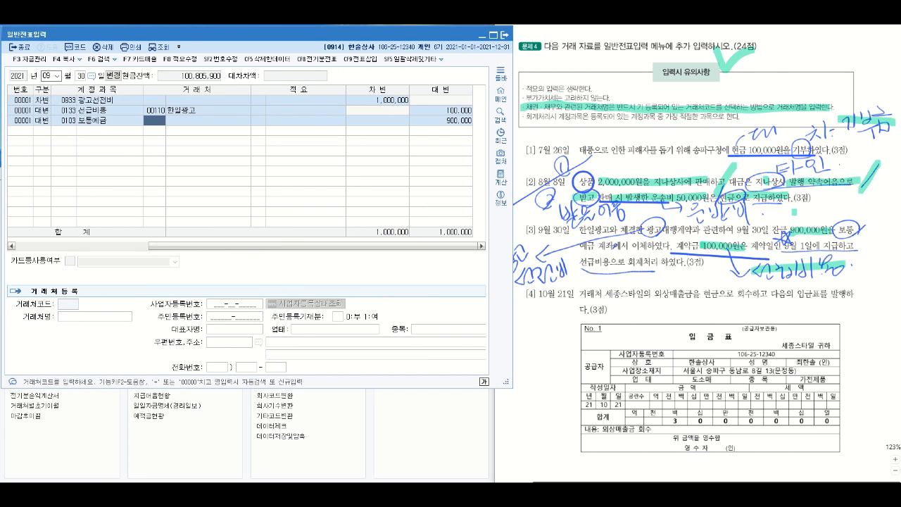
Step: Look up the September 1 voucher and check its 선급비용 line for the contract payment
left_click(82, 76)
type("1")
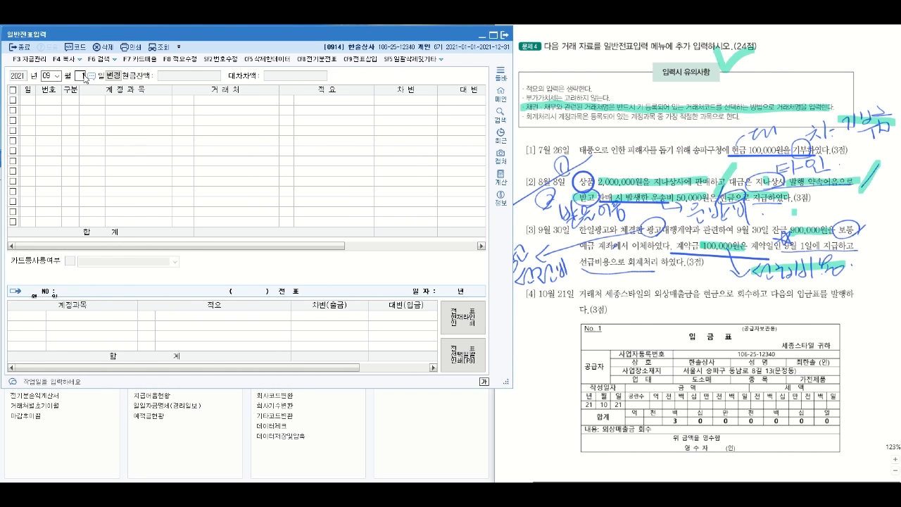
key("Return")
left_click(117, 100)
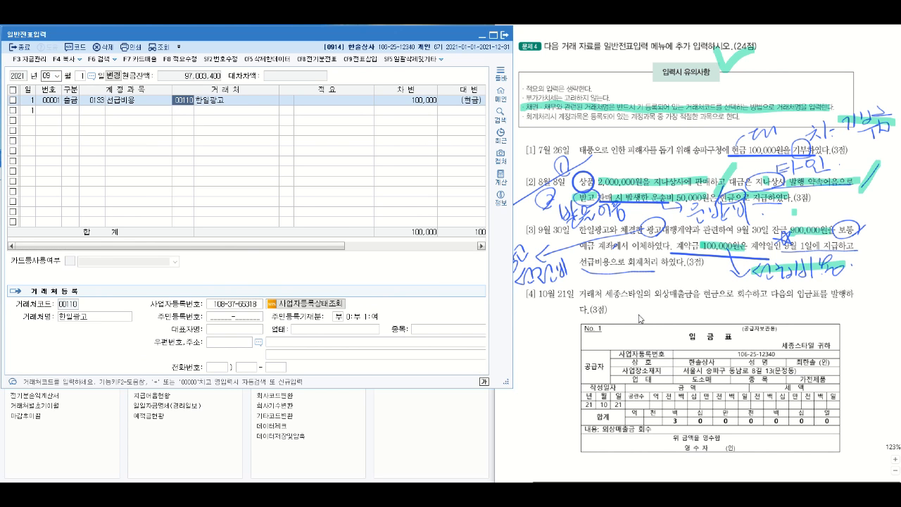
left_click(639, 315)
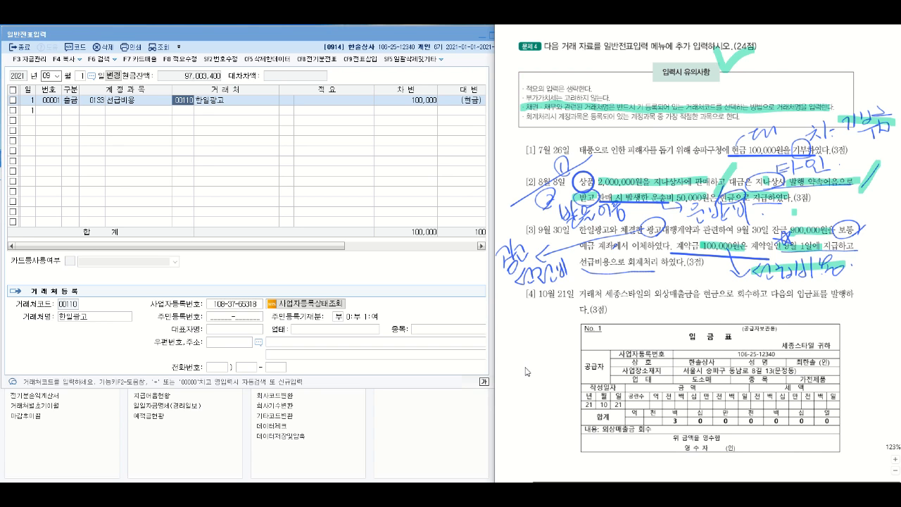
Step: Highlight 외상매출금 and 현금으로 회수 in transaction [4], separate them with a slash and write 대 and 차 underneath
mouse_move(654, 289)
left_mouse_down()
mouse_move(700, 289)
mouse_move(689, 310)
mouse_move(717, 291)
mouse_move(753, 290)
left_mouse_up()
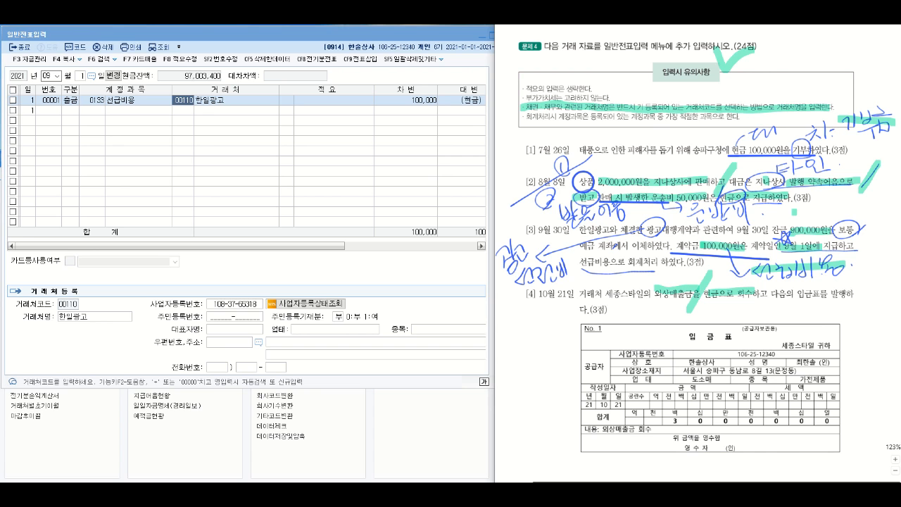
left_click_drag(708, 306, 727, 318)
left_click_drag(735, 297, 735, 321)
left_click_drag(656, 307, 661, 319)
left_click_drag(666, 304, 666, 320)
Step: Change the voucher date to October 21
left_click(47, 75)
type("10")
key("Return")
type("21")
key("Return")
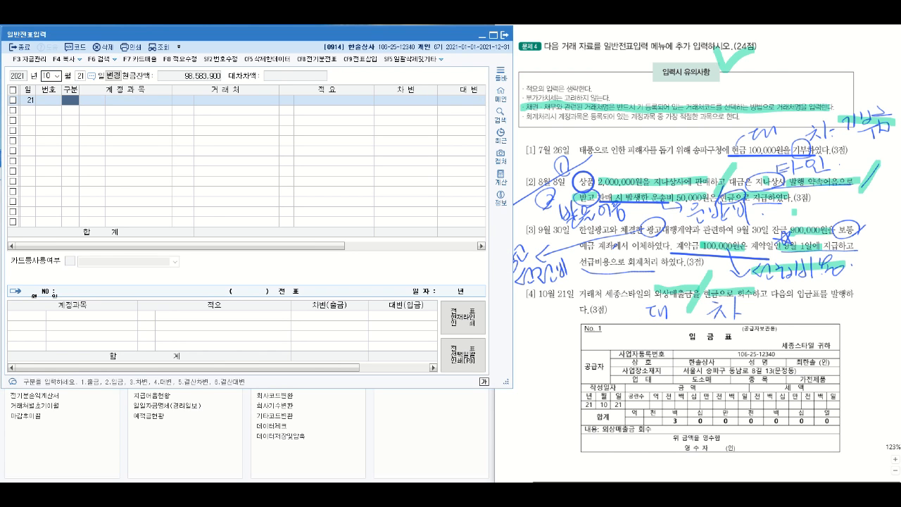
Step: Start a cash receipt (입금) line for account 0108 외상매출금
type("2")
key("Return")
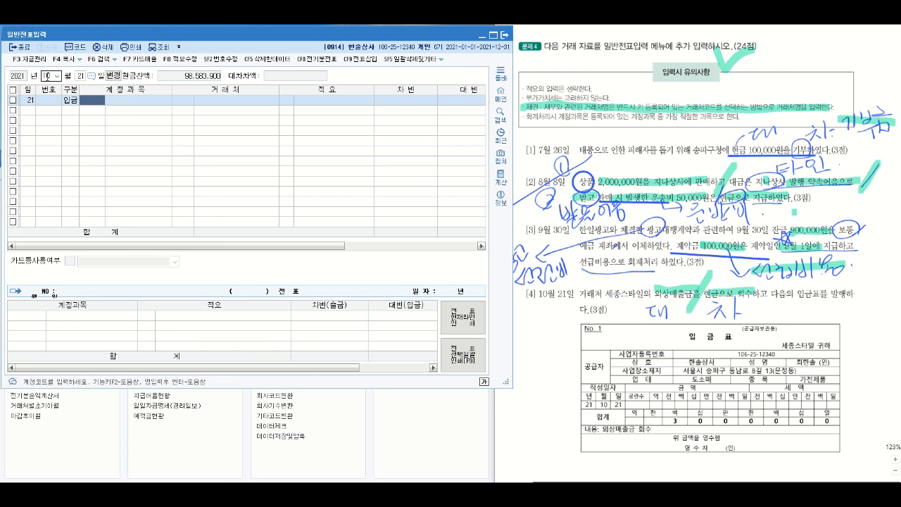
type("외상")
key("Return")
key("Return")
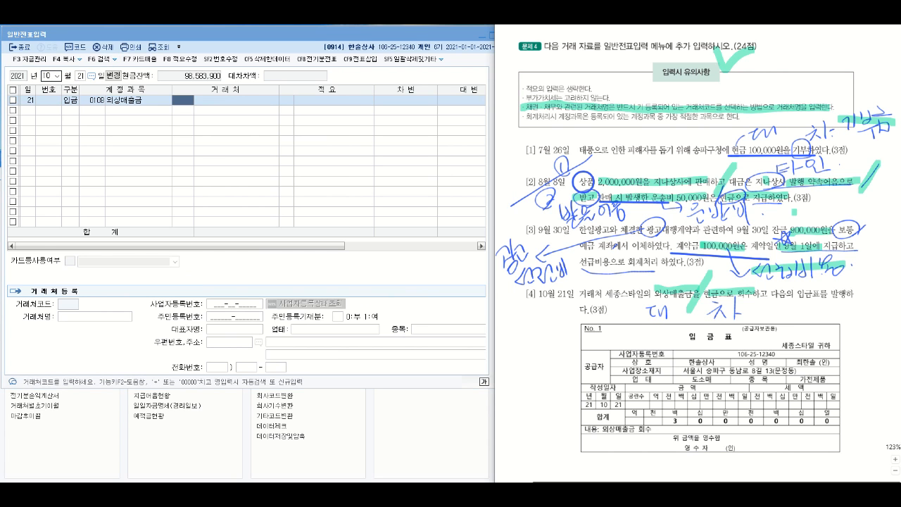
Step: Highlight 세종스타일 in the receipt and in transaction [4], and assign customer 00112 세종스타일 to the 외상매출금 line
left_click_drag(774, 345, 840, 343)
left_click_drag(602, 292, 641, 292)
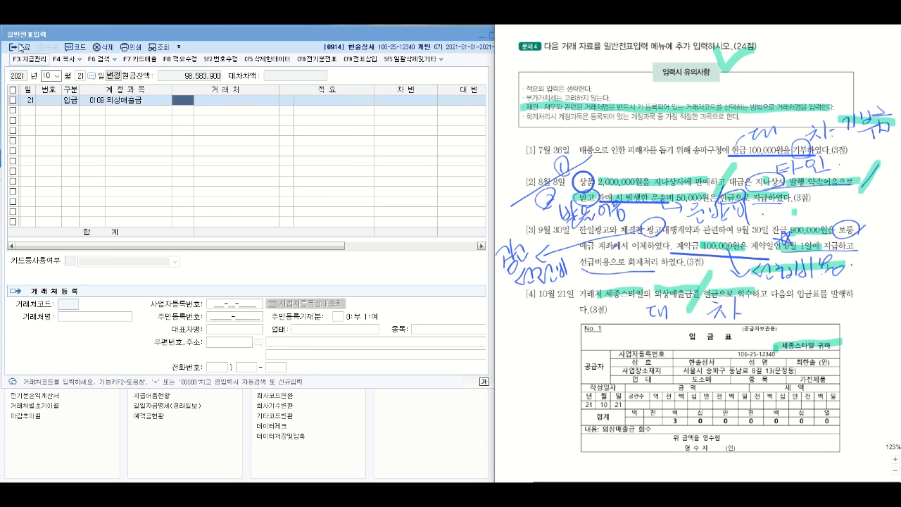
left_click(185, 105)
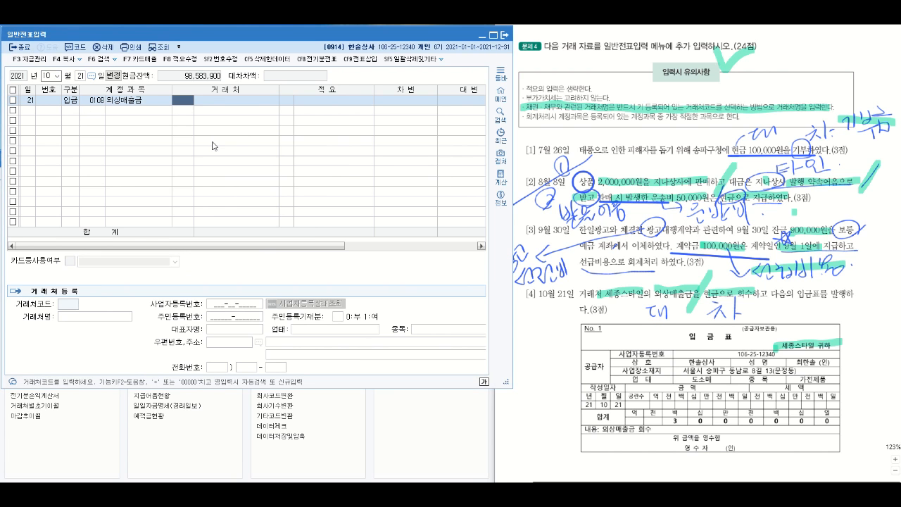
type("세종")
key("Return")
key("Return")
Step: Circle 한솔상사 on the receipt, leave the 외상매출금 line's description blank and set its credit amount to 3,000,000
mouse_move(717, 362)
left_mouse_down()
mouse_move(675, 360)
mouse_move(713, 387)
left_mouse_up()
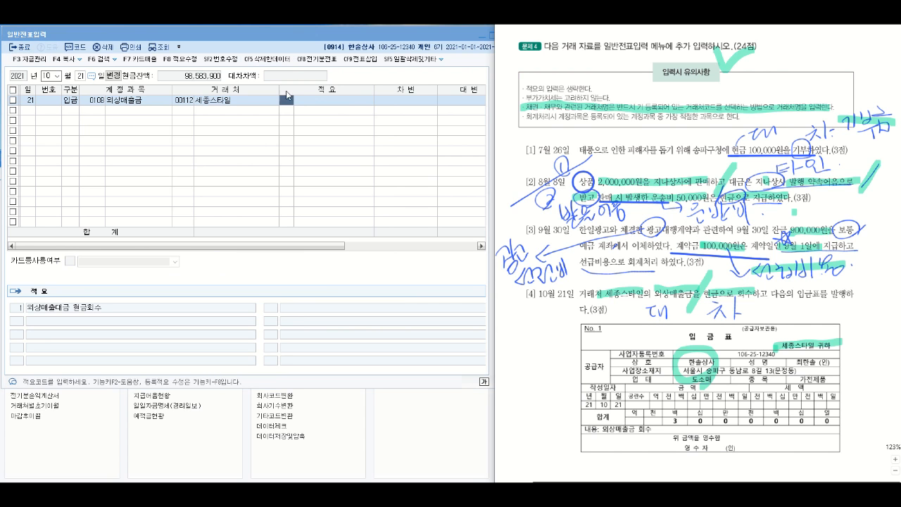
left_click(286, 106)
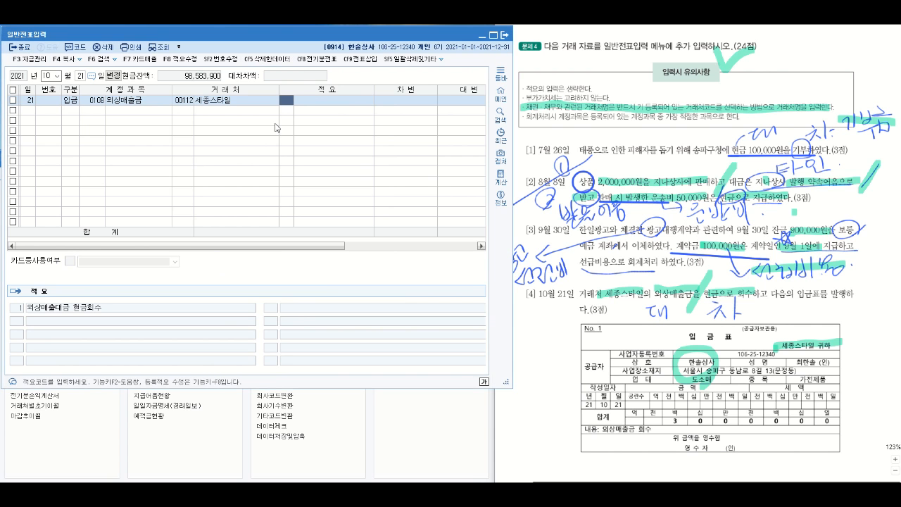
key("Return")
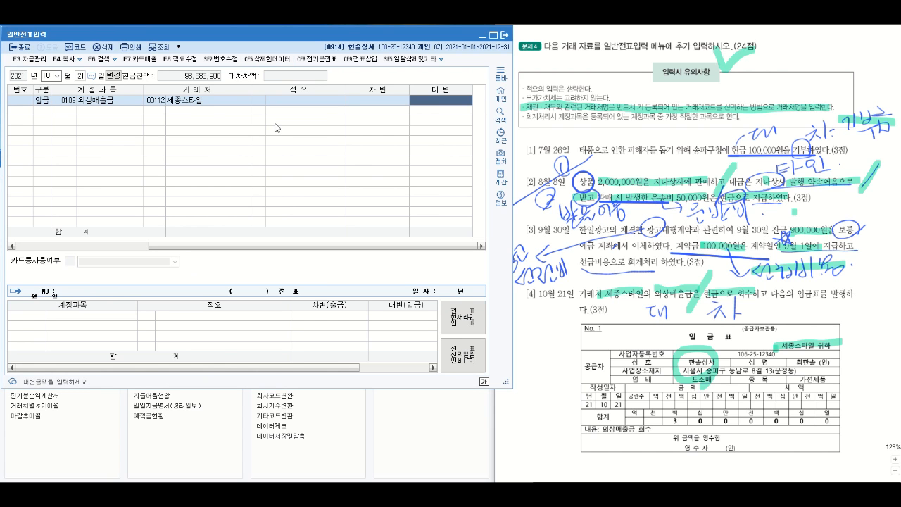
type("3,000,000")
key("Return")
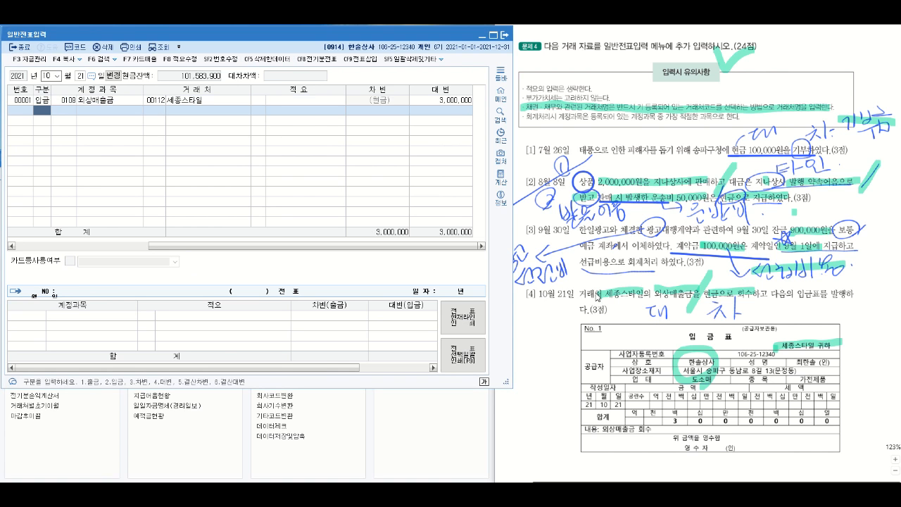
Step: Highlight 소모품을 구입 and 비용 in transaction [5], circle 소모품, and highlight 비씨카드 on its card slip
scroll(607, 298, "down", 5)
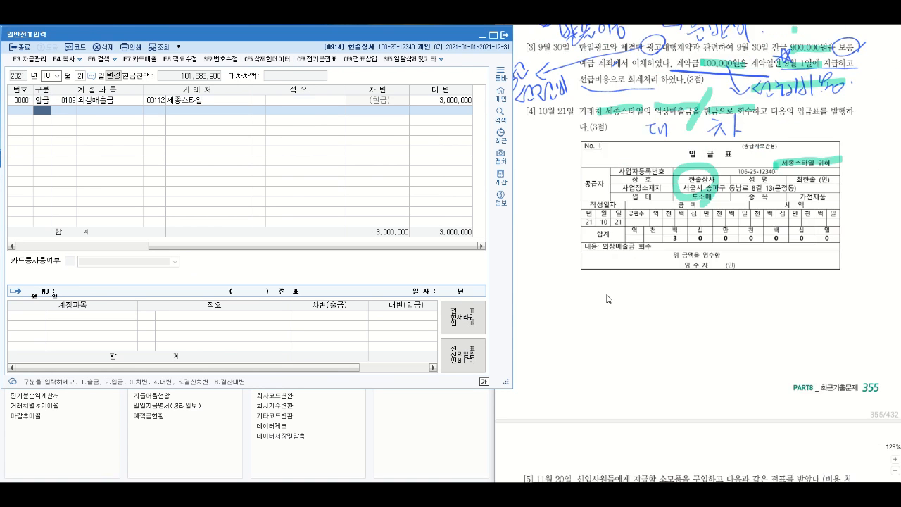
scroll(607, 297, "down", 5)
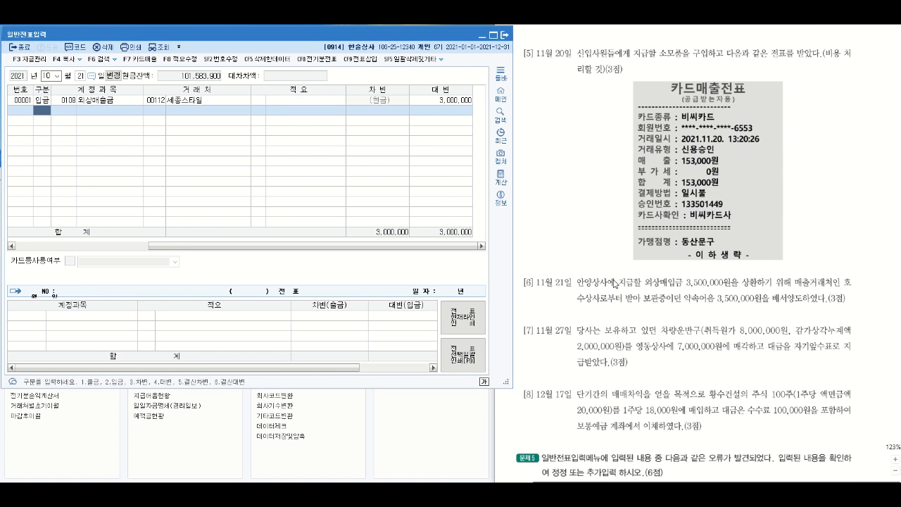
left_click(592, 172)
left_click_drag(655, 61, 713, 55)
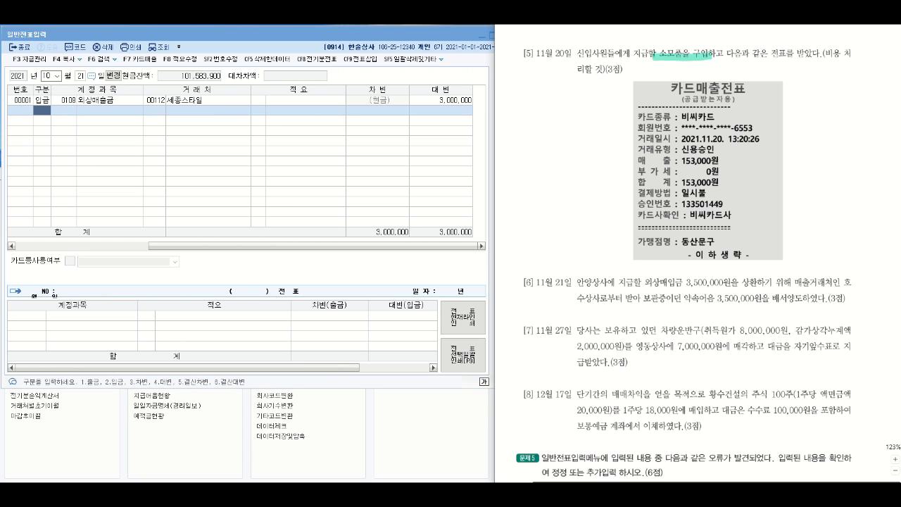
left_click_drag(827, 56, 844, 56)
mouse_move(686, 65)
left_mouse_down()
mouse_move(643, 51)
mouse_move(676, 71)
left_mouse_up()
mouse_move(839, 63)
left_mouse_down()
mouse_move(820, 48)
mouse_move(831, 51)
left_mouse_up()
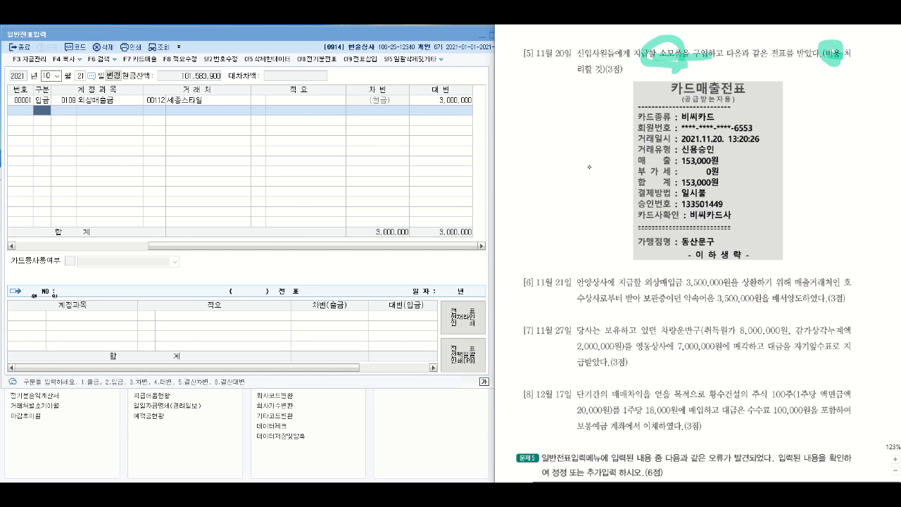
left_click_drag(680, 117, 719, 116)
Step: Change the voucher date to November 20
left_click(53, 76)
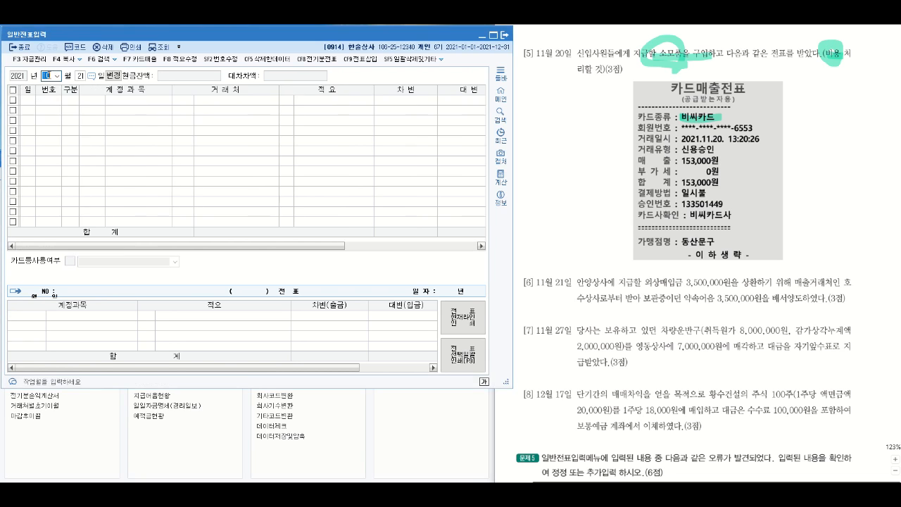
type("11")
key("Return")
type("20")
key("Return")
Step: Start a debit (차변) line for account 0830 소모품비 (판매관리비)
type("3")
key("Return")
type("소모")
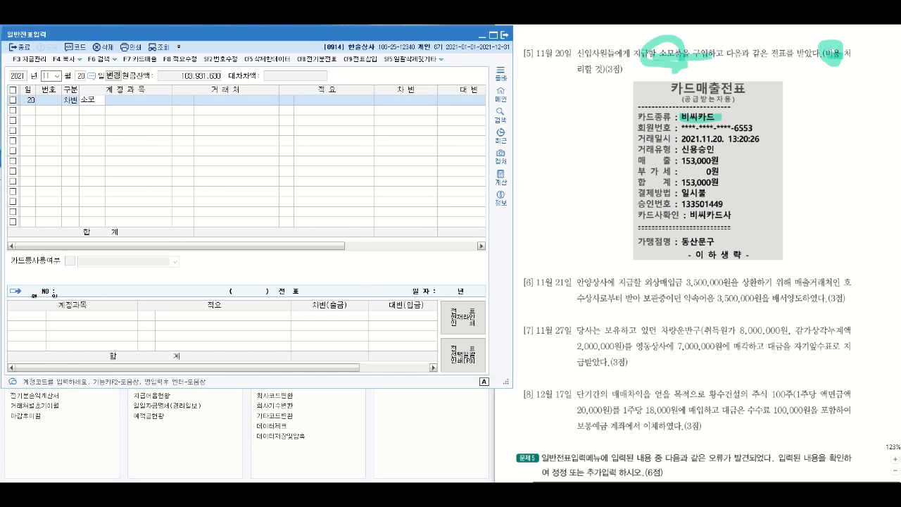
key("Return")
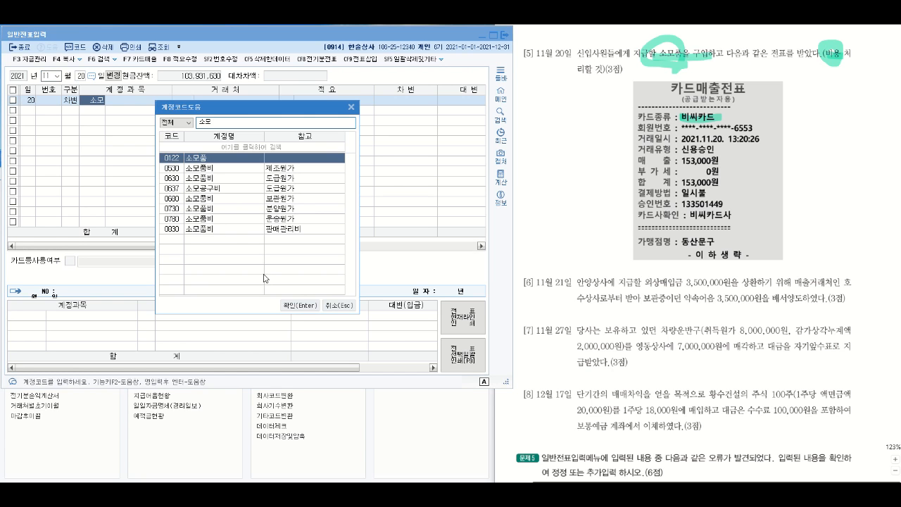
left_click(251, 230)
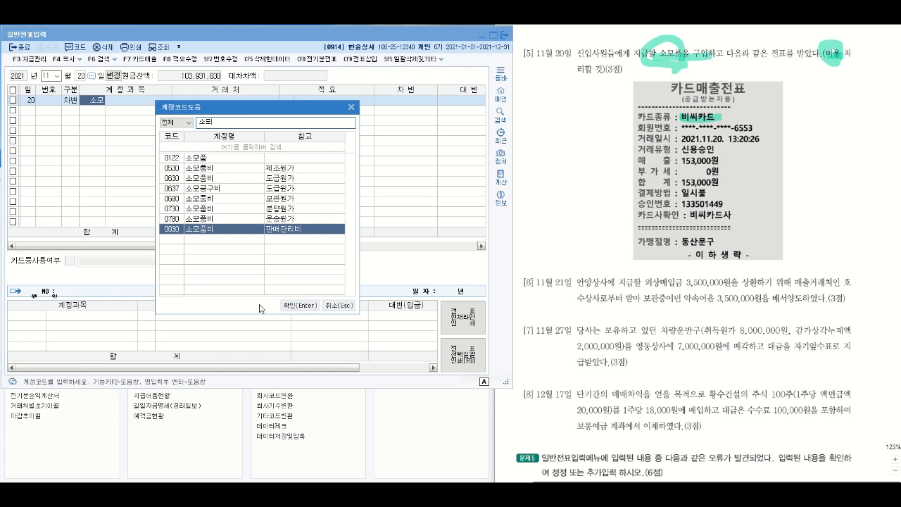
key("Return")
Step: Leave the 소모품비 line's customer and description blank and set its debit amount to 153,000
key("Return")
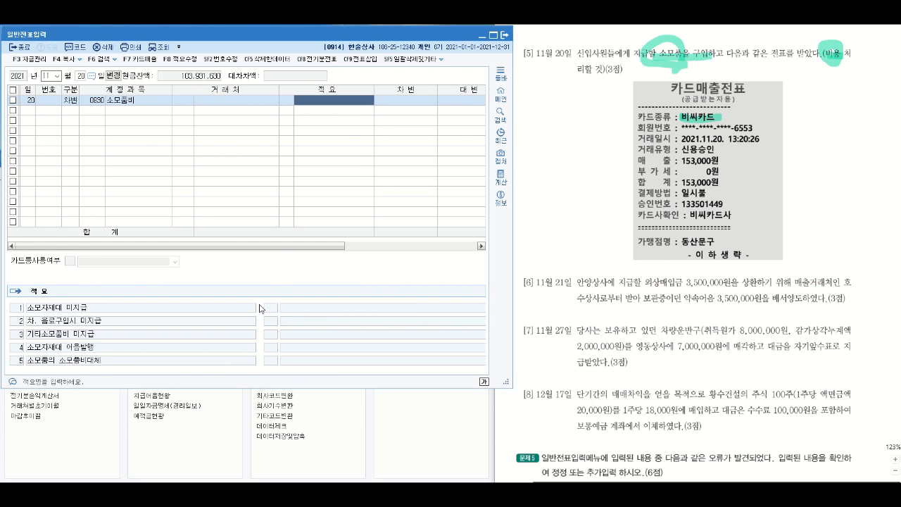
key("Return")
type("150")
type("000")
key("Return")
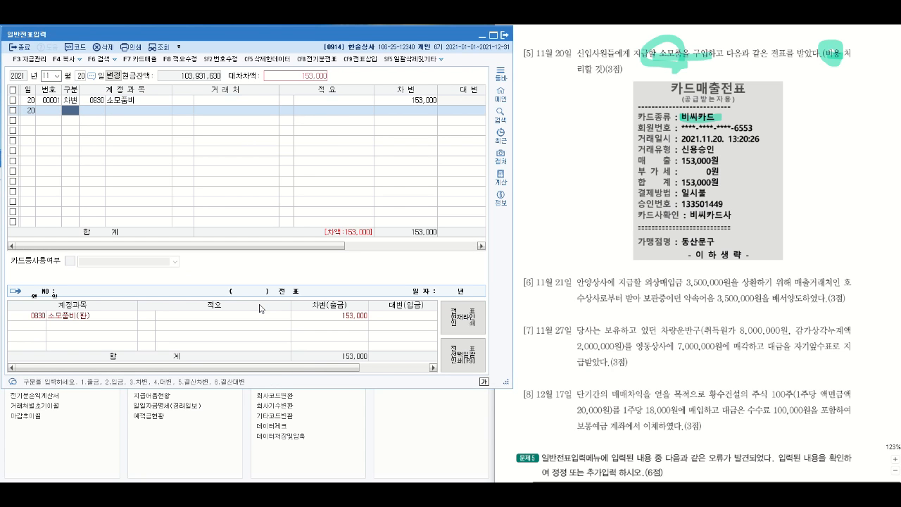
Step: Start a credit (대변) line on the November 20 voucher for account 0253 미지급금
type("3")
key("Return")
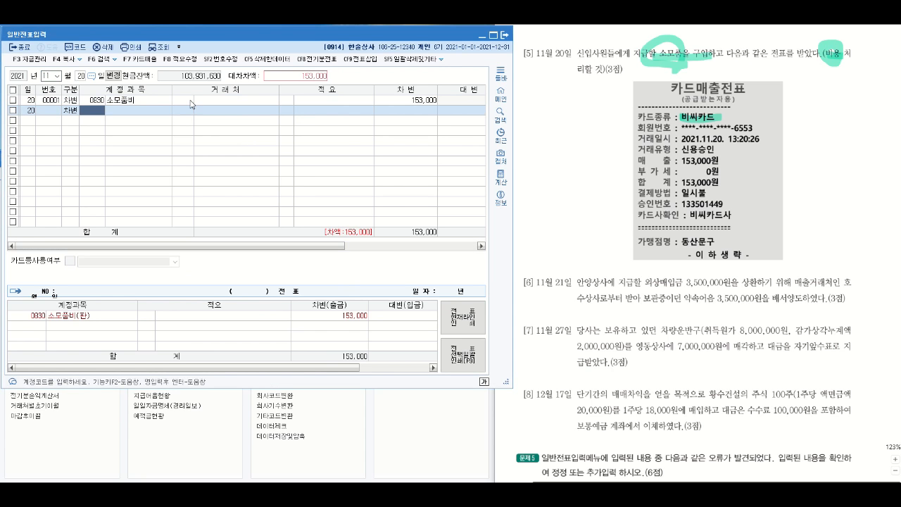
left_click(70, 111)
type("4")
key("Return")
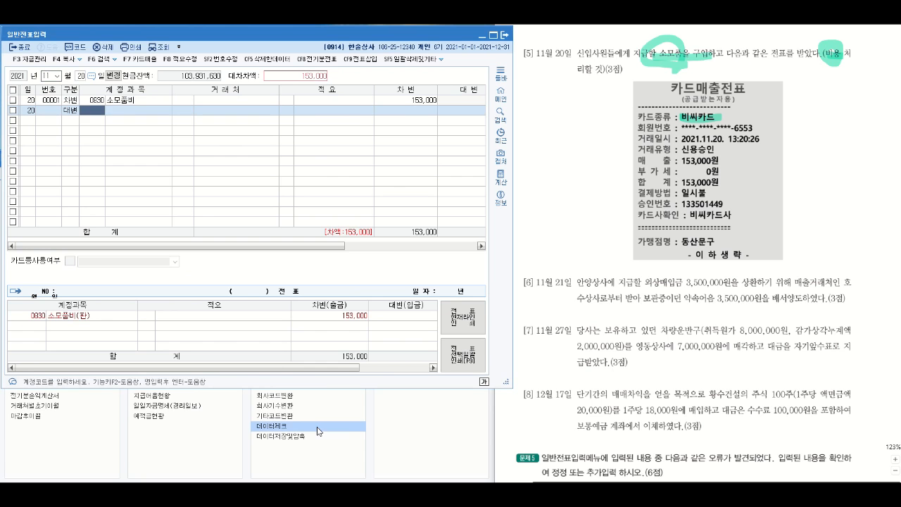
type("미지")
key("Return")
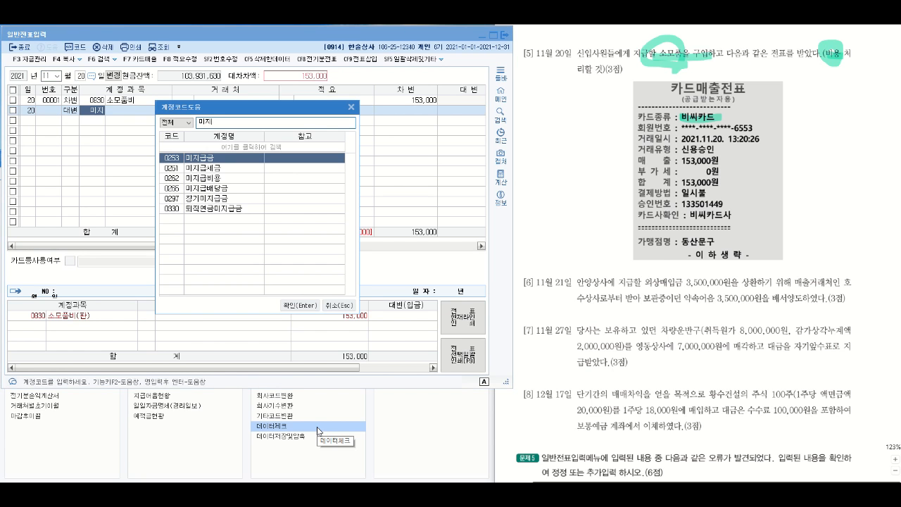
key("Return")
Step: Set the 미지급금 line's customer to 비씨카드 and narrow the 적요 column so the 대변 amounts fit
type("비씨")
key("Return")
key("Return")
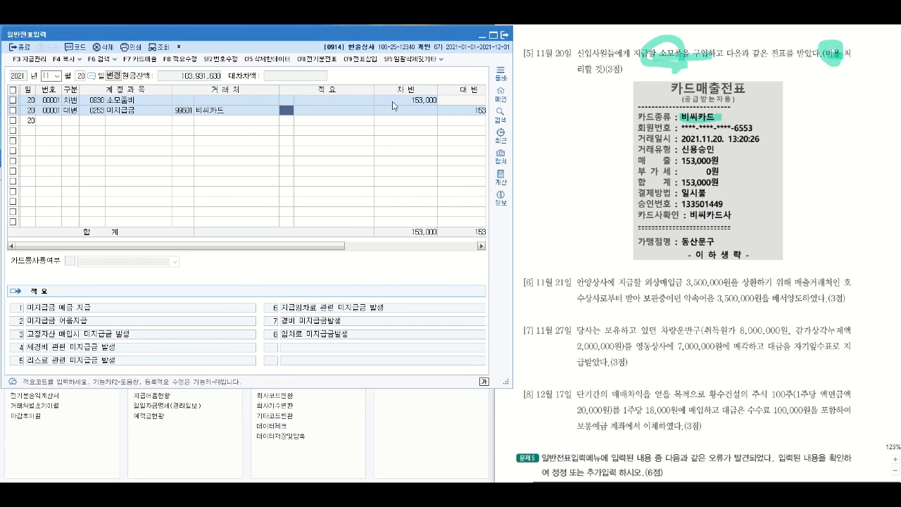
left_click_drag(375, 89, 353, 92)
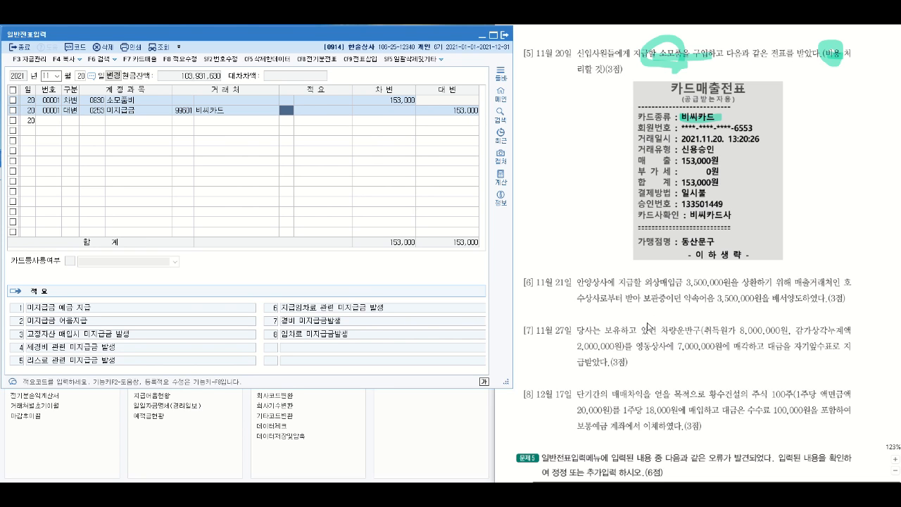
Step: Highlight 안양상사, 외상매입금 3,500,000원, 호수상사로부터 받아 and the 약속어음 3,500,000원 in transaction [6]
left_click_drag(643, 282, 731, 283)
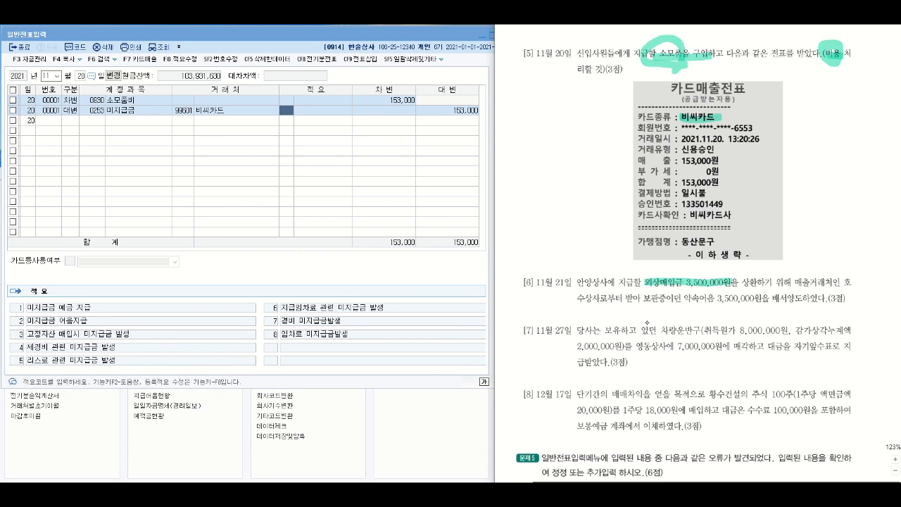
left_click_drag(843, 282, 857, 281)
mouse_move(582, 299)
left_mouse_down()
mouse_move(612, 300)
mouse_move(607, 282)
mouse_move(643, 302)
mouse_move(664, 297)
left_mouse_up()
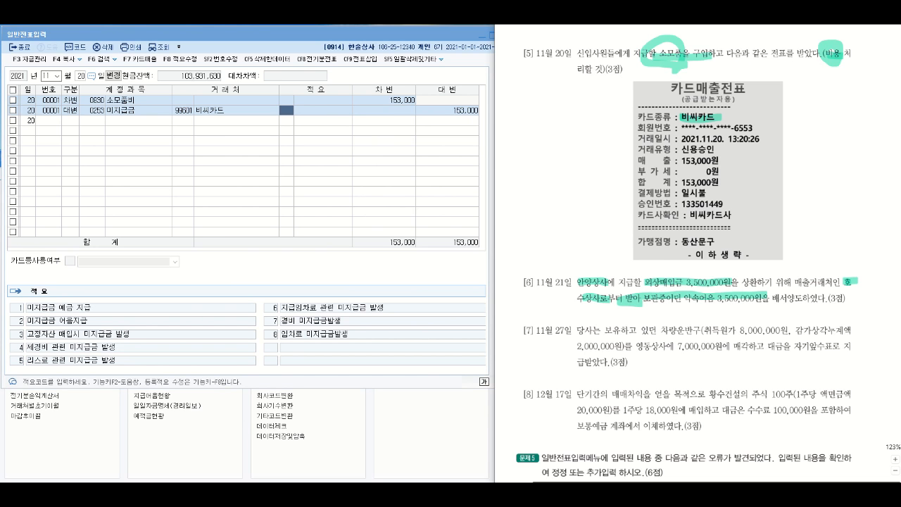
Step: Handwrite the abbreviation 받.어 with (대) beneath the promissory note text of transaction [6]
mouse_move(665, 308)
left_mouse_down()
mouse_move(666, 320)
mouse_move(675, 315)
left_mouse_up()
mouse_move(679, 304)
left_mouse_down()
mouse_move(689, 329)
mouse_move(706, 322)
left_mouse_up()
mouse_move(716, 307)
left_mouse_down()
mouse_move(716, 319)
mouse_move(704, 323)
left_mouse_up()
mouse_move(737, 302)
left_mouse_down()
mouse_move(734, 319)
mouse_move(755, 310)
mouse_move(763, 318)
left_mouse_up()
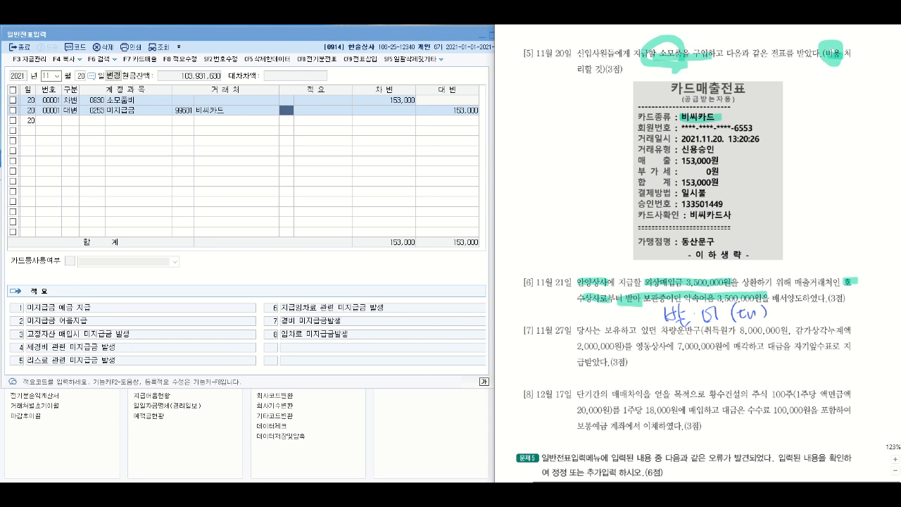
Step: Handwrite (차) above 외상매입금 3,500,000원 and add check marks beside 안양상사 and 호수상사 in transaction [6]
mouse_move(676, 266)
left_mouse_down()
mouse_move(690, 264)
mouse_move(682, 277)
left_mouse_up()
mouse_move(687, 271)
left_mouse_down()
mouse_move(711, 275)
mouse_move(679, 277)
left_mouse_up()
left_click_drag(577, 256, 610, 266)
left_click_drag(566, 301, 577, 301)
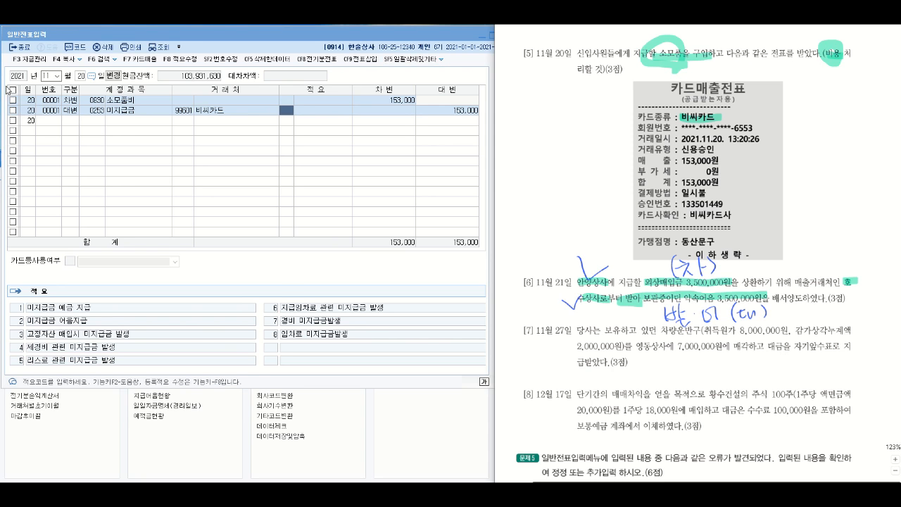
Step: Change the voucher date to November 21
left_click(80, 76)
type("2")
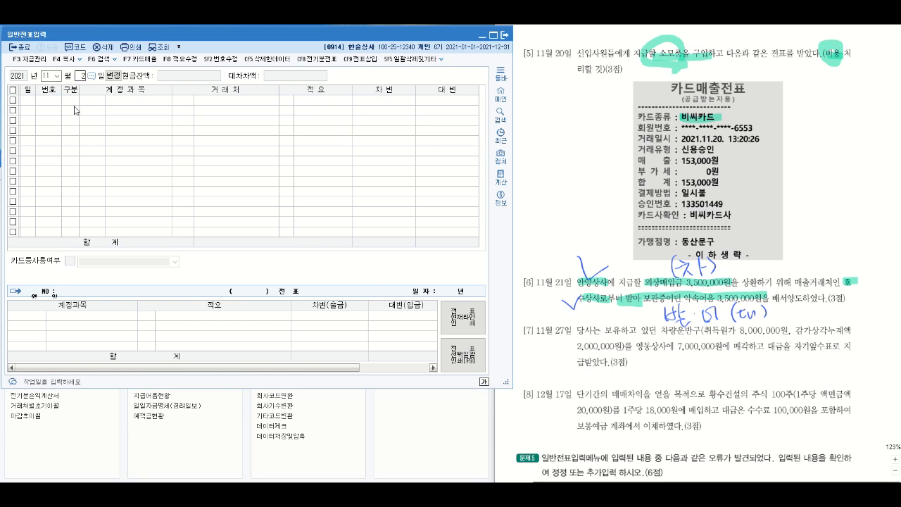
type("1")
key("Return")
Step: Enter a debit (차변) line for account 0251 외상매입금 with customer 안양상사 and amount 3,500,000
type("3")
key("Return")
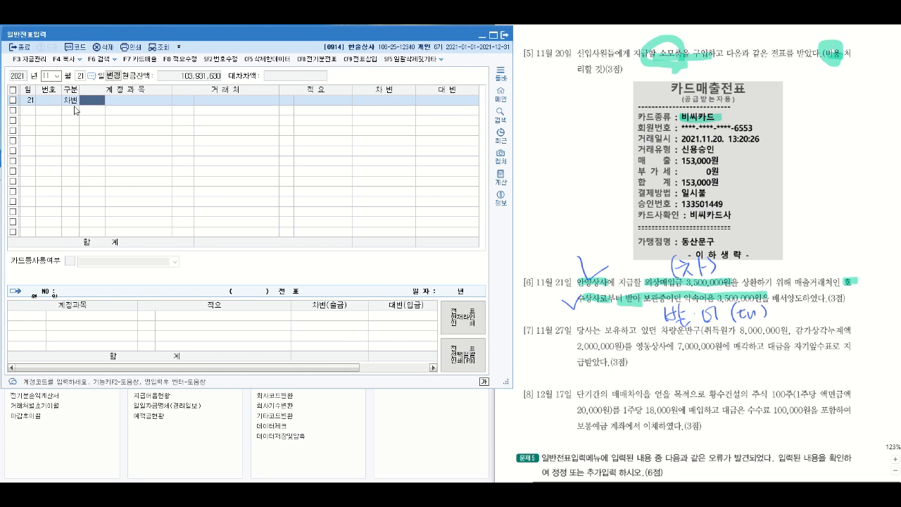
type("251")
key("Return")
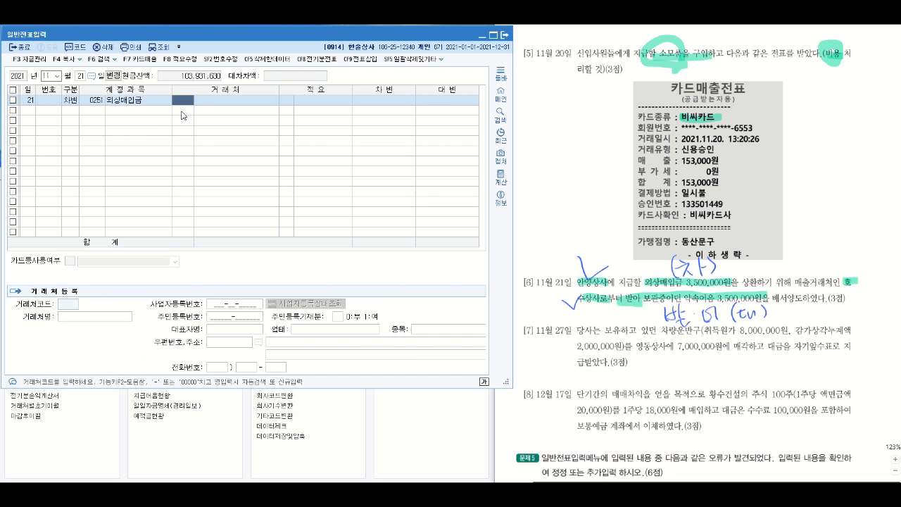
type("안양")
key("Return")
key("Return")
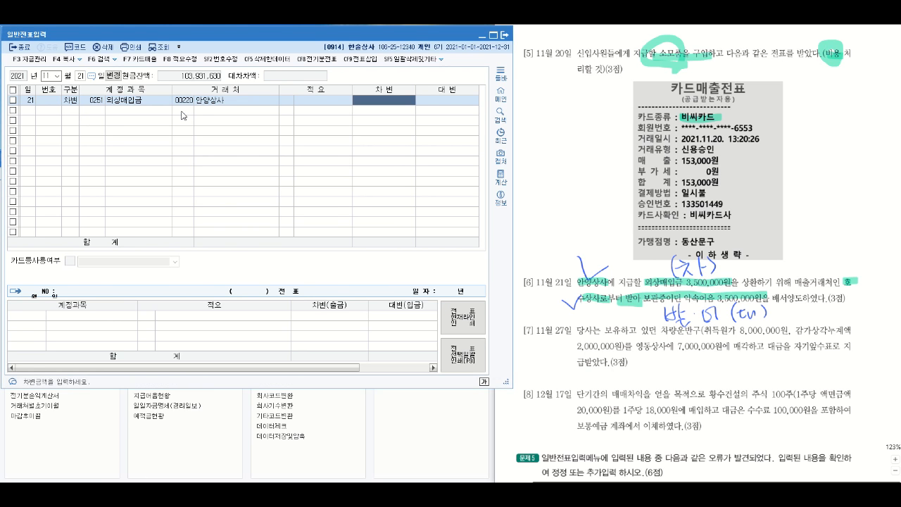
type("3,5")
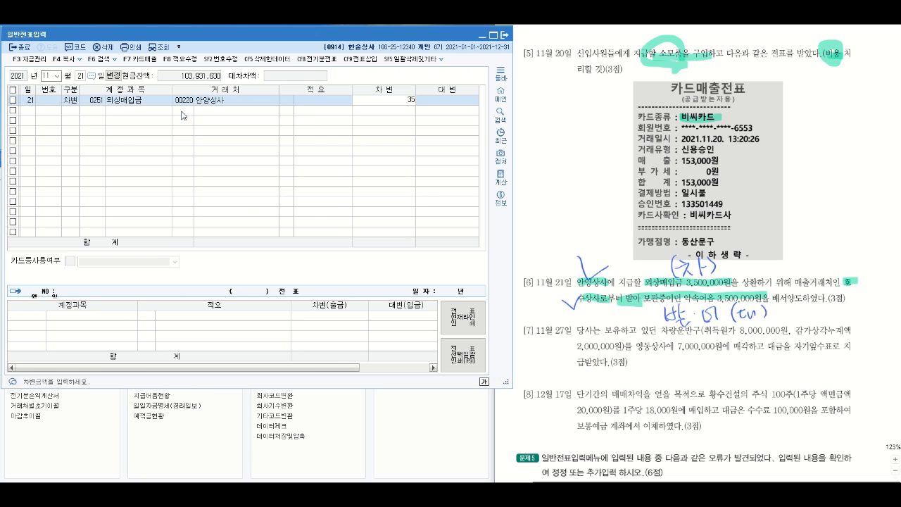
type("00,000")
key("Return")
Step: Add a credit (대변) line for account 0110 받을어음 with customer 호수상사
type("4")
key("Return")
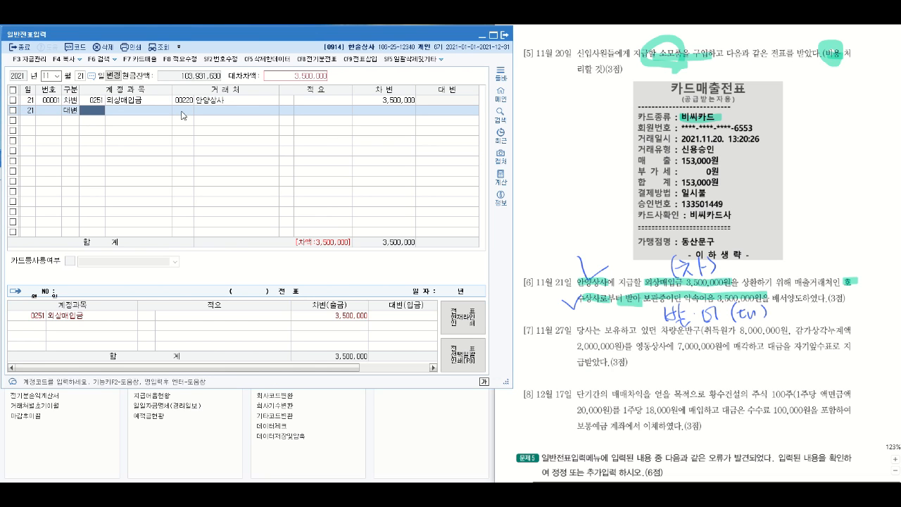
type("받을")
key("Return")
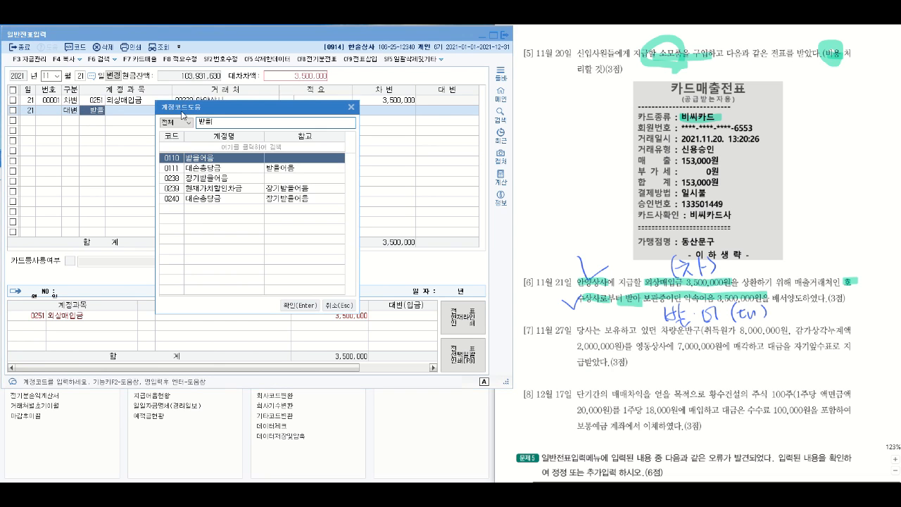
key("Return")
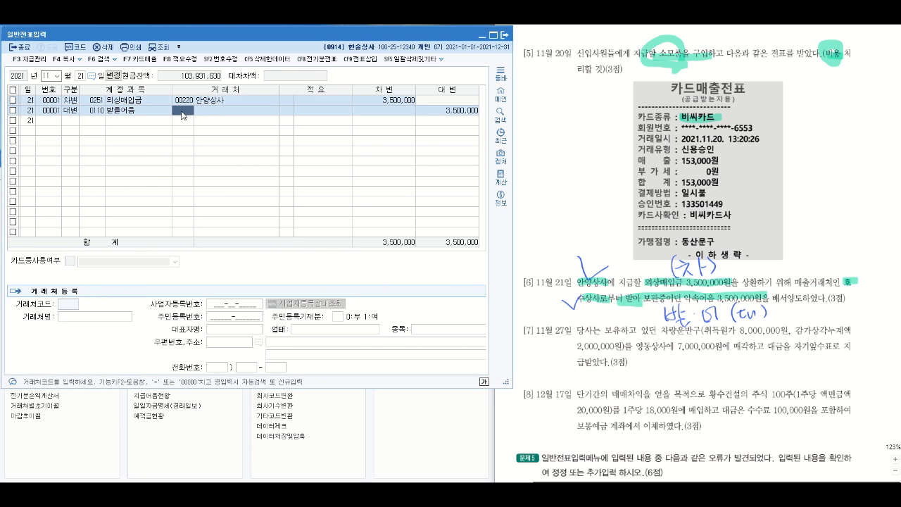
type("호수")
key("Return")
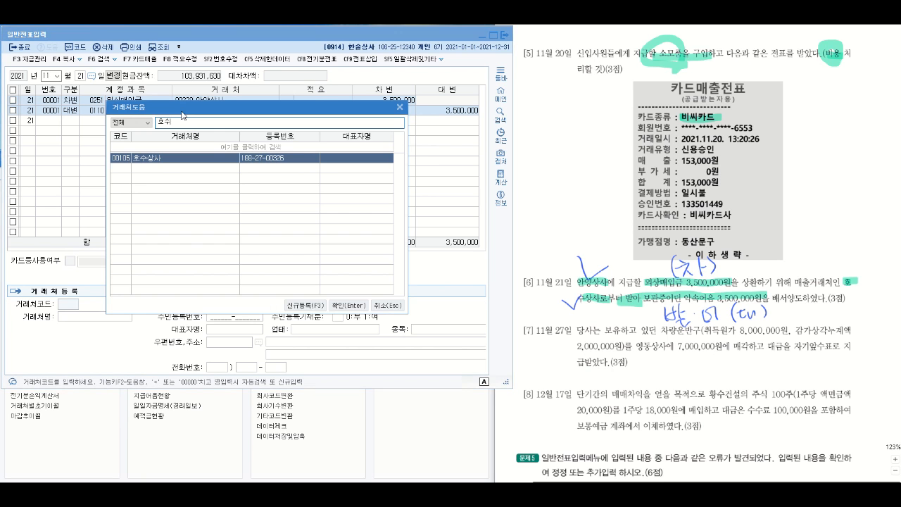
key("Return")
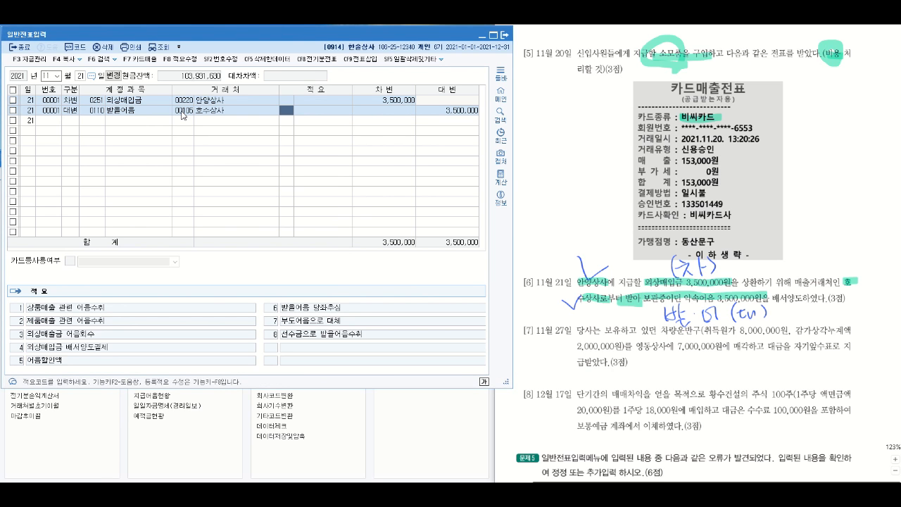
Step: Highlight 차량운반구, its 취득원가 8,000,000원, 감가상각누계액 2,000,000원, 7,000,000원에 매각 and 자기앞수표 in transaction [7]
left_click(583, 394)
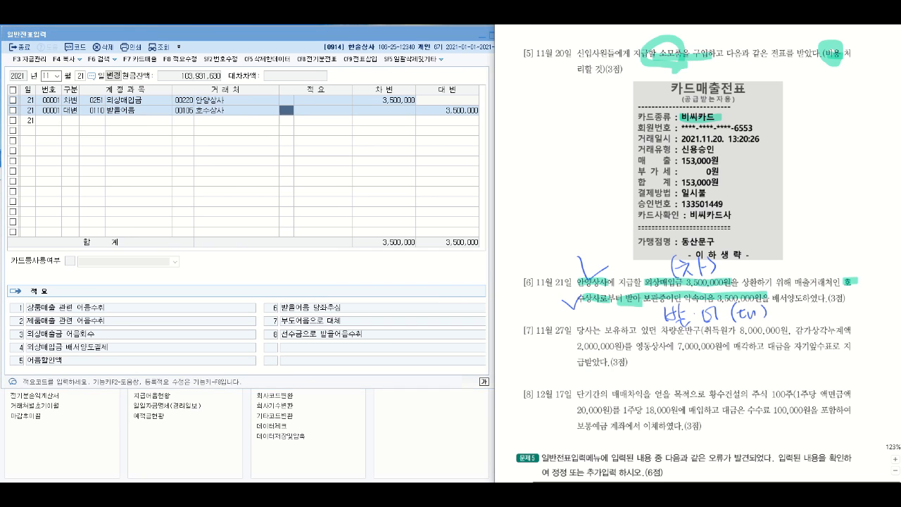
left_click_drag(662, 332, 856, 329)
left_click_drag(577, 346, 620, 345)
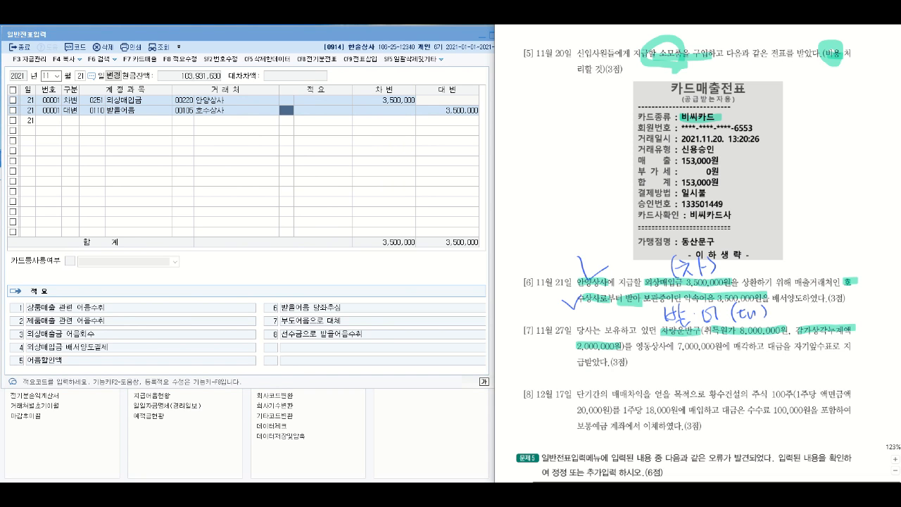
left_click_drag(678, 347, 852, 345)
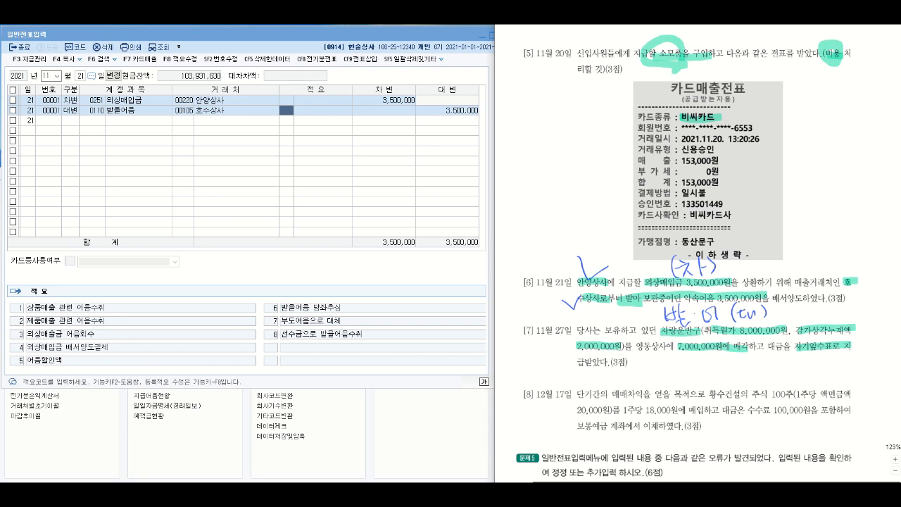
Step: Handwrite 현금 under 자기앞수표 and an arrow from 차량운반구 to the note BV with 취-감누 in transaction [7]
mouse_move(794, 365)
left_mouse_down()
mouse_move(823, 382)
mouse_move(833, 369)
mouse_move(837, 383)
left_mouse_up()
mouse_move(659, 329)
left_mouse_down()
mouse_move(655, 355)
mouse_move(676, 380)
mouse_move(677, 370)
mouse_move(676, 382)
mouse_move(701, 370)
mouse_move(709, 351)
mouse_move(707, 382)
mouse_move(719, 387)
mouse_move(745, 368)
left_mouse_up()
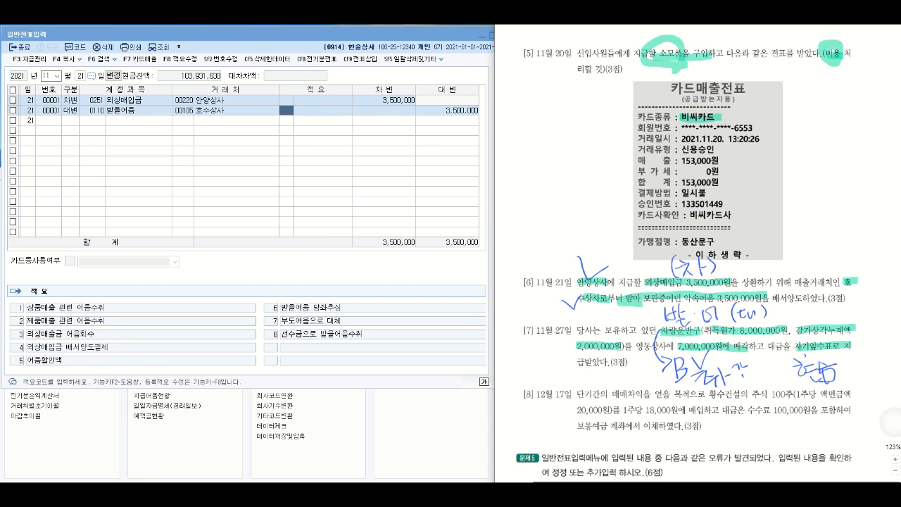
mouse_move(745, 372)
left_mouse_down()
mouse_move(751, 379)
mouse_move(762, 366)
mouse_move(766, 372)
left_mouse_up()
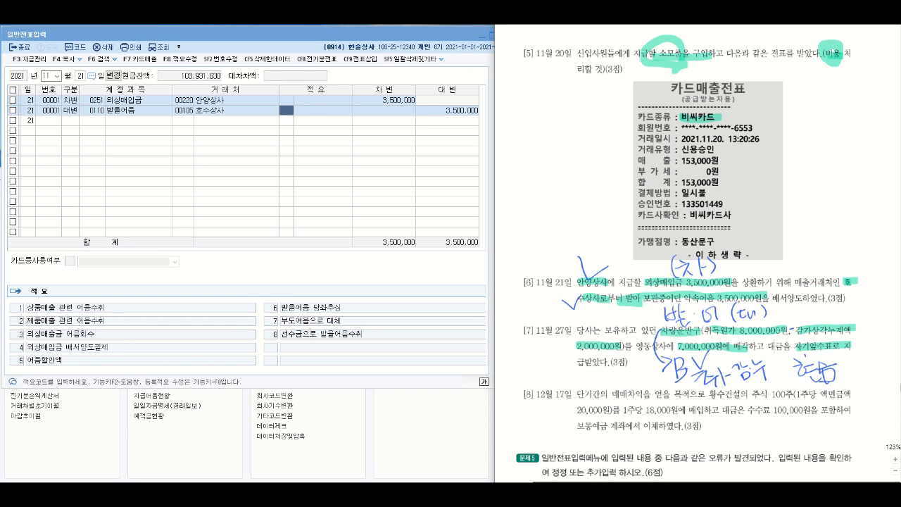
Step: Handwrite the book value 6,000,000 above the BV note and add a mark beside 7,000,000원 in transaction [7]
mouse_move(712, 349)
left_mouse_down()
mouse_move(714, 368)
mouse_move(714, 360)
left_mouse_up()
left_click_drag(772, 348, 779, 353)
left_click_drag(784, 349, 783, 349)
left_click_drag(791, 349, 783, 363)
left_click_drag(678, 339, 669, 351)
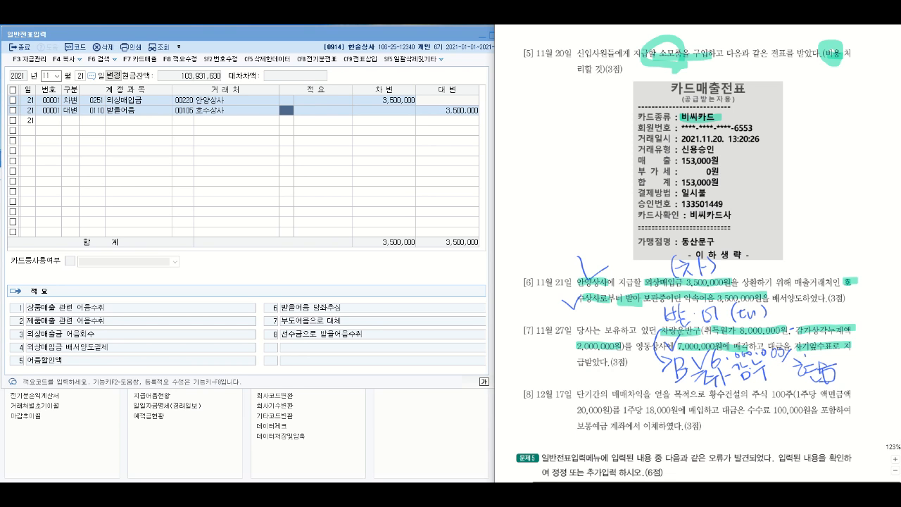
Step: Change the voucher date to November 27
left_click(81, 78)
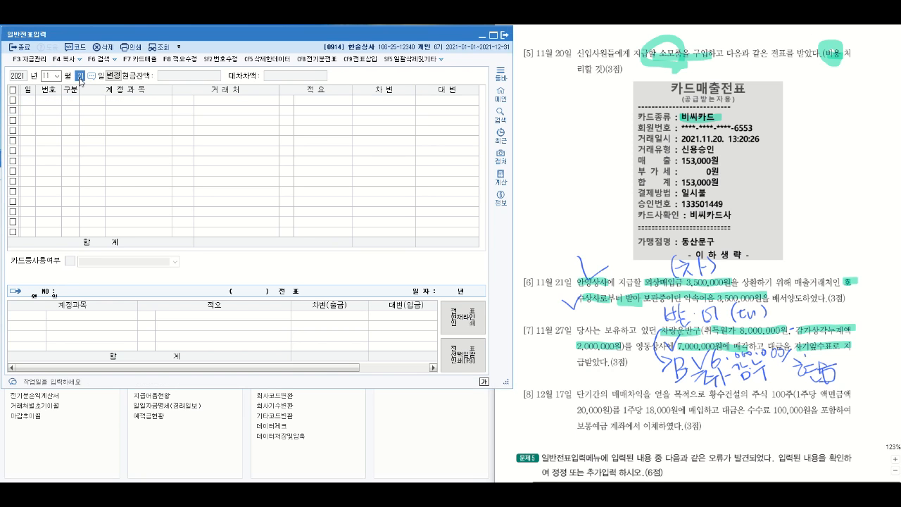
type("27")
key("Return")
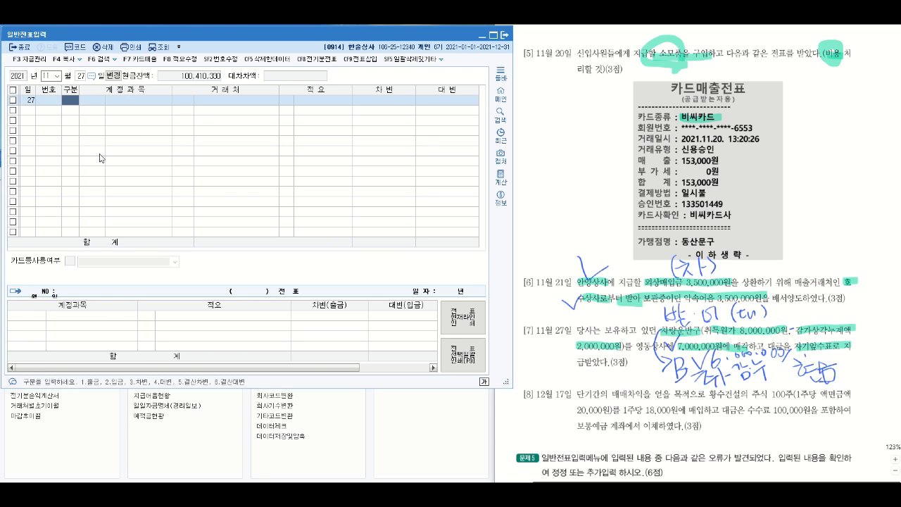
Step: Enter a credit (대변) line for account 0208 차량운반구 with blank customer and description and amount 8,000,000
type("4")
key("Return")
type("차량")
key("Return")
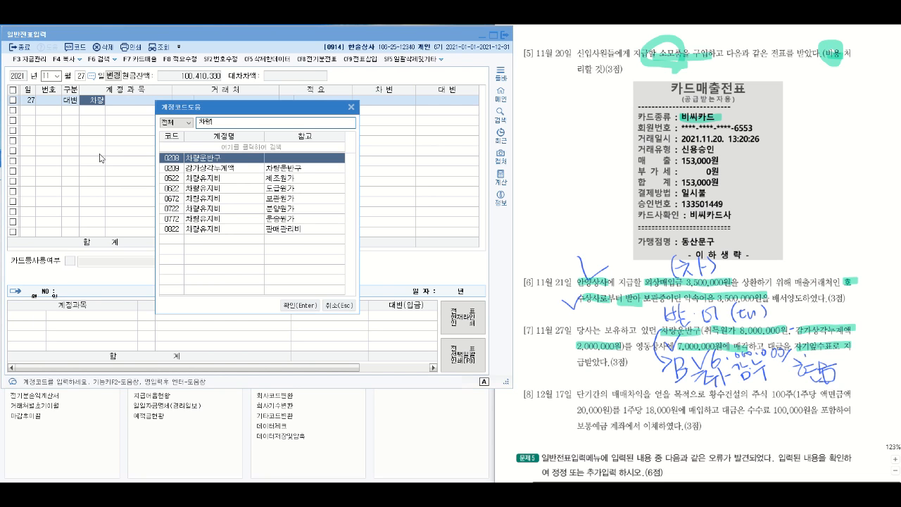
key("Return")
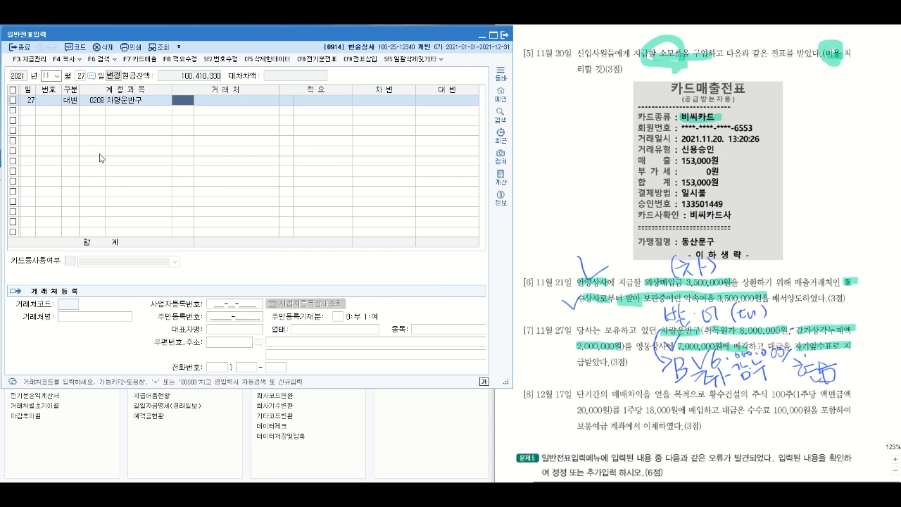
key("Return")
key("Return")
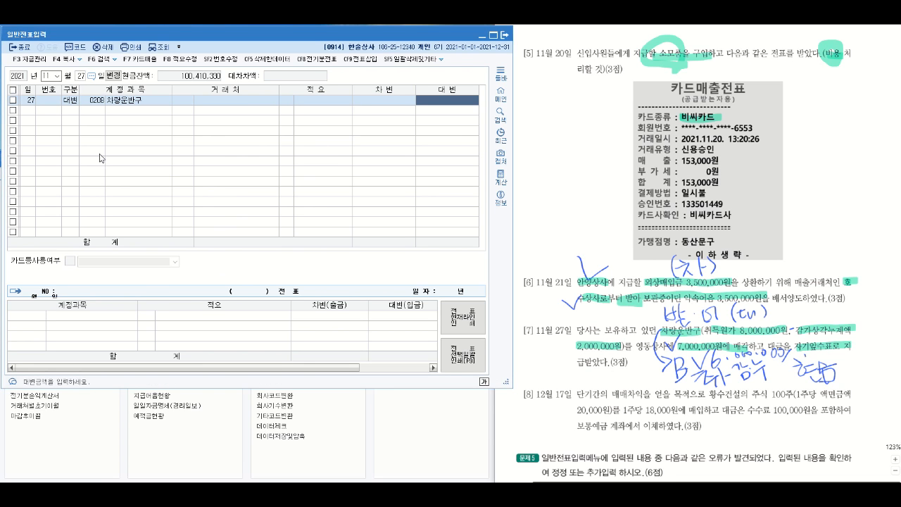
type("8")
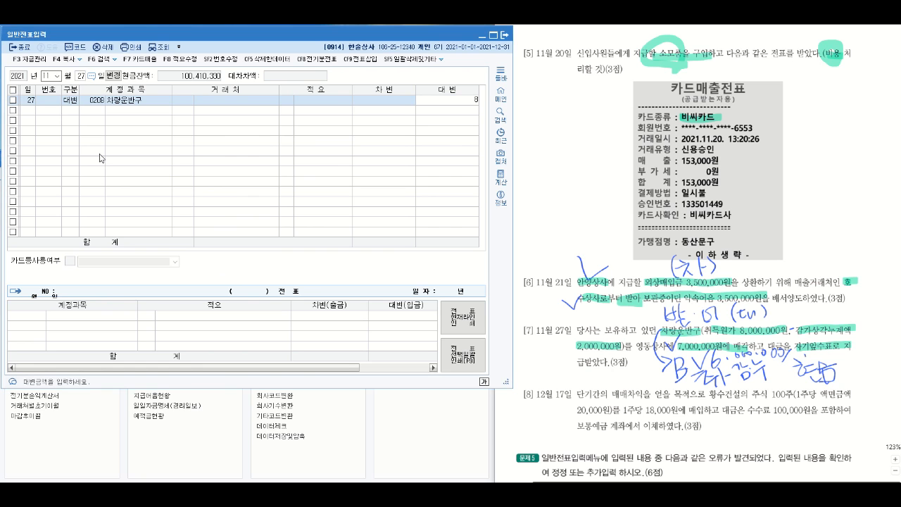
type(",000,000")
key("Return")
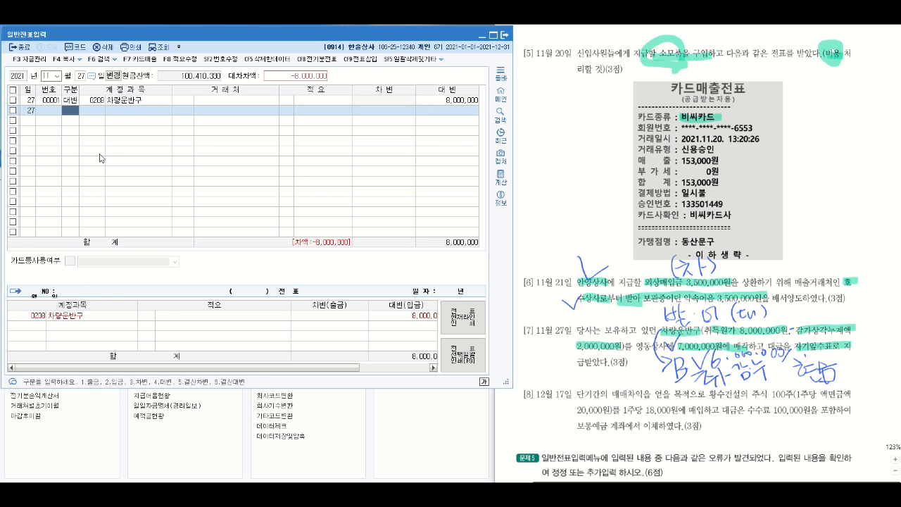
Step: Enter a debit (차변) line for account 0209 감가상각누계액 (차량운반구) with amount 2,000,000
type("3")
key("Return")
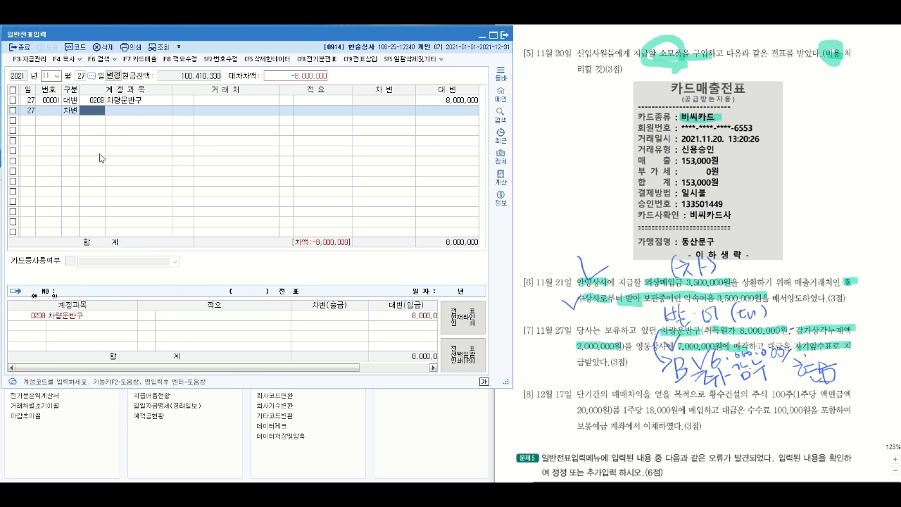
key("Hangul")
type("감가")
key("Return")
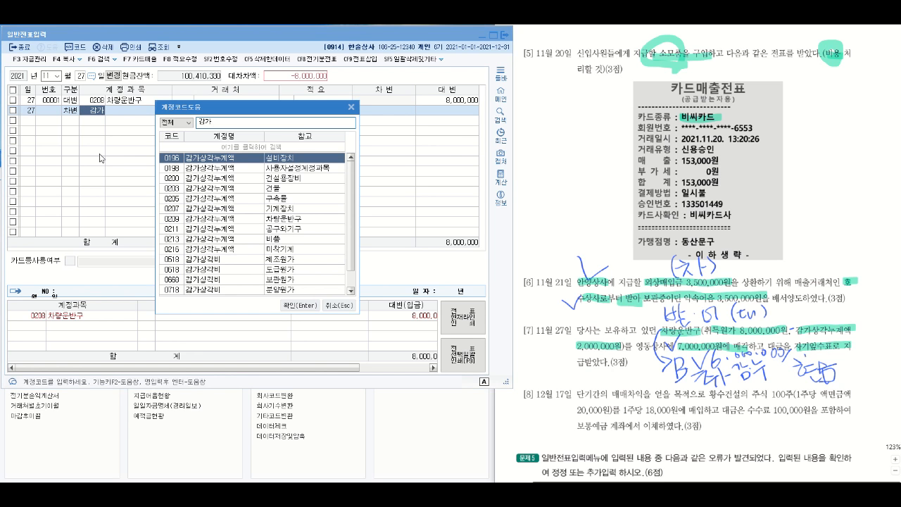
left_click(303, 220)
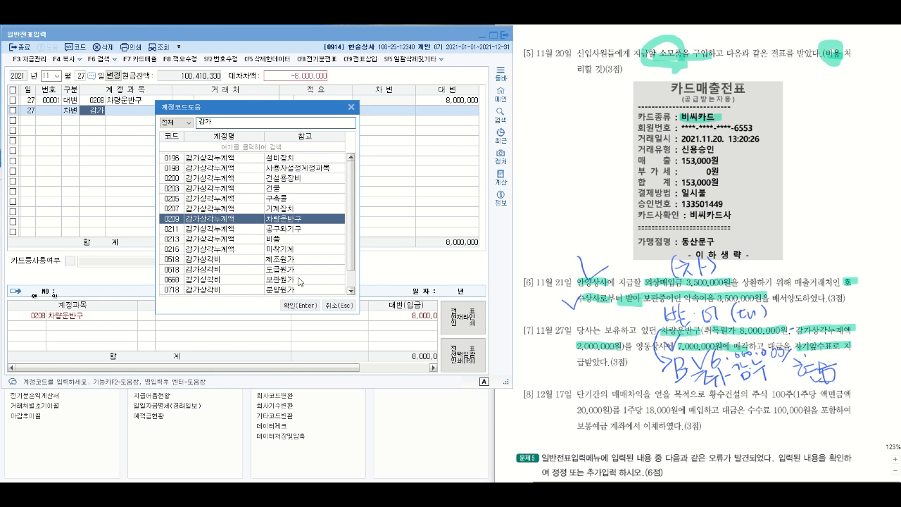
left_click(291, 306)
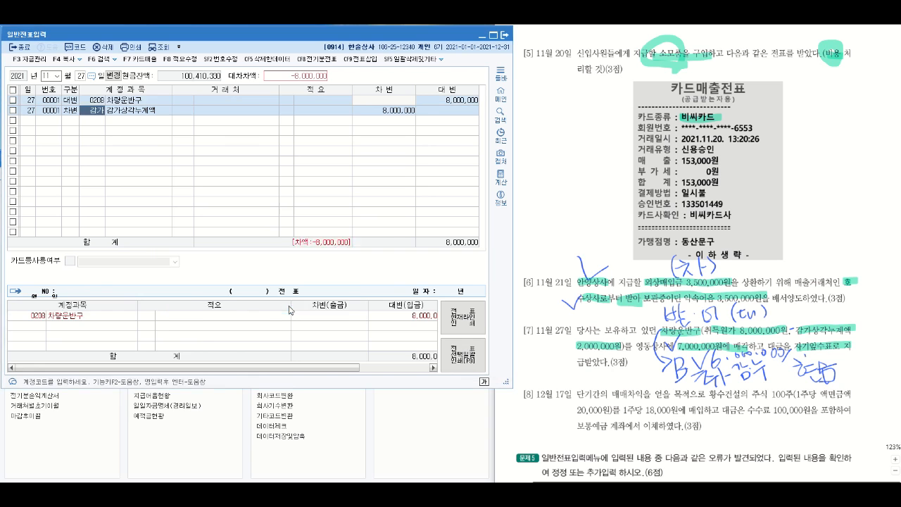
left_click(403, 113)
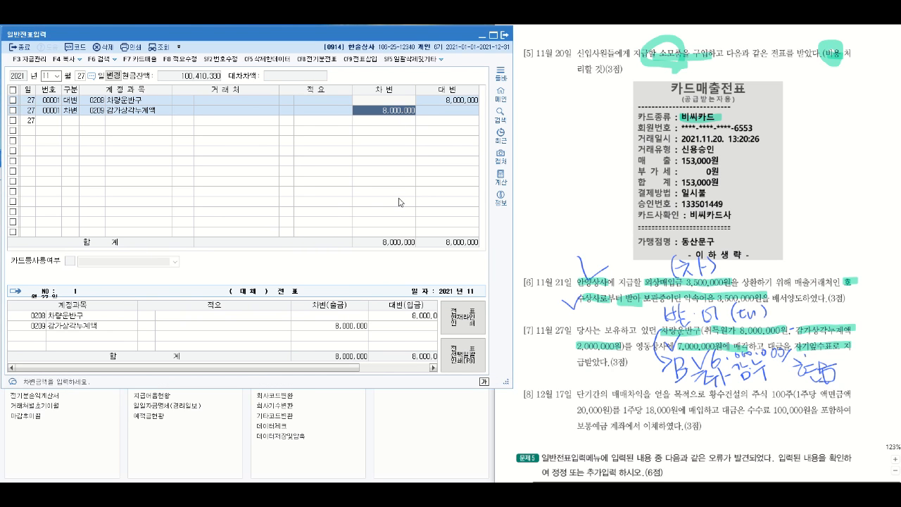
type("2,000,000")
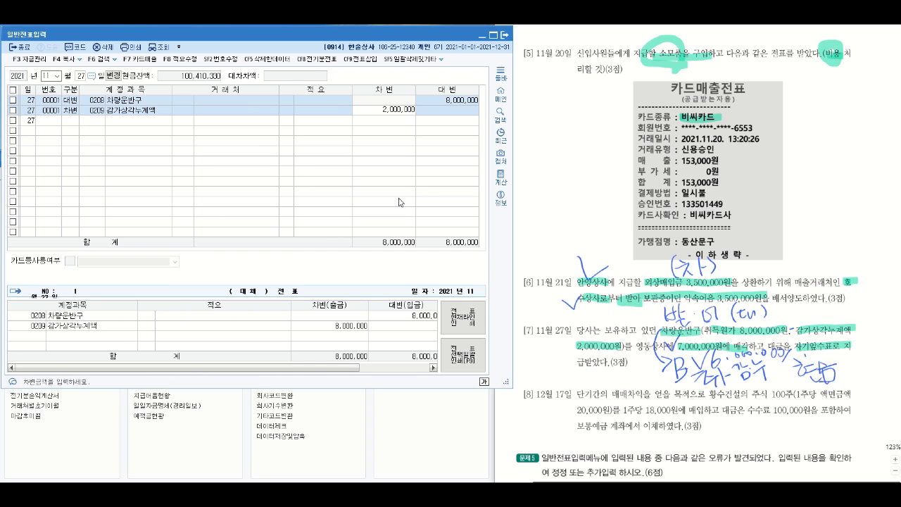
key("Return")
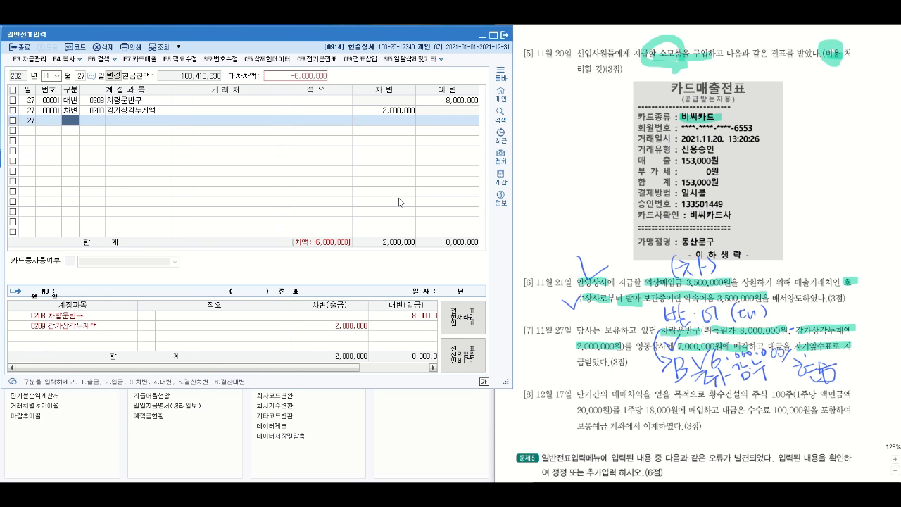
Step: Highlight the handwritten 취-감누 note and underline the clause on the sale for 7,000,000원 by 자기앞수표 in transaction [7]
key("alt+Tab")
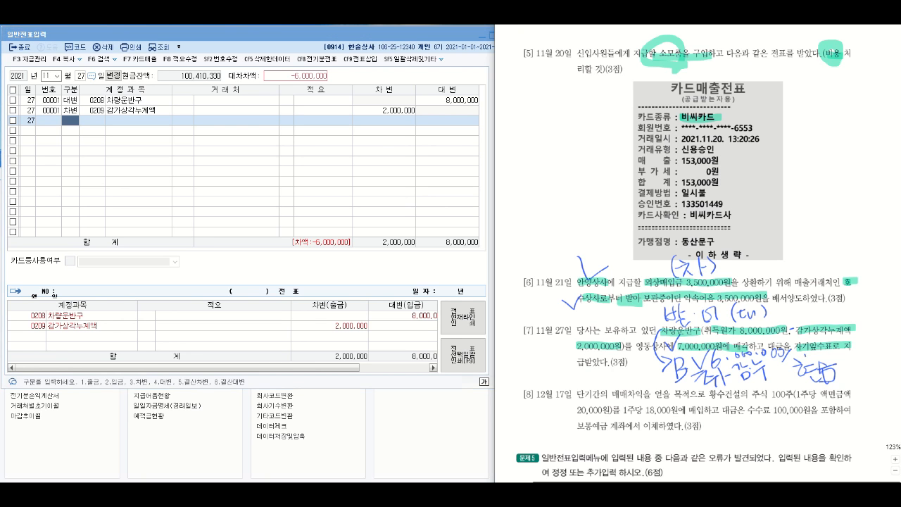
left_click_drag(694, 382, 771, 365)
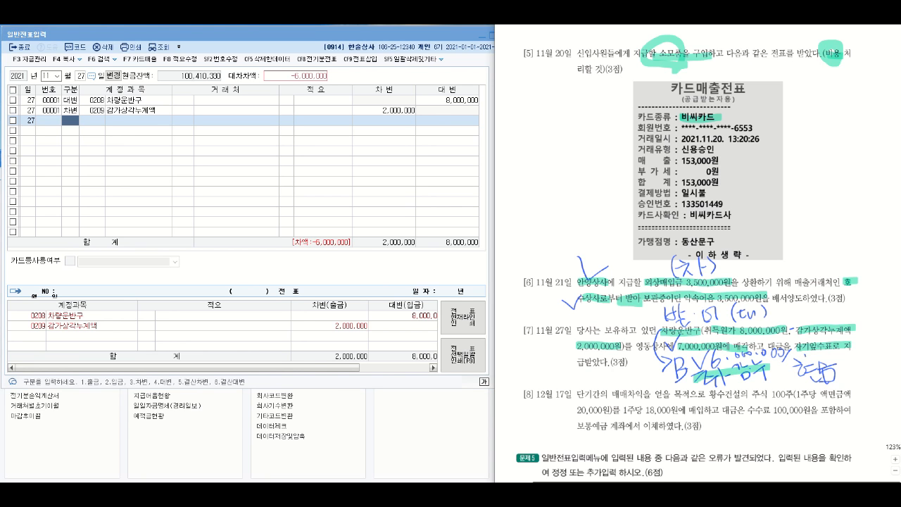
mouse_move(666, 355)
left_mouse_down()
mouse_move(625, 356)
mouse_move(669, 337)
mouse_move(662, 351)
mouse_move(853, 347)
left_mouse_up()
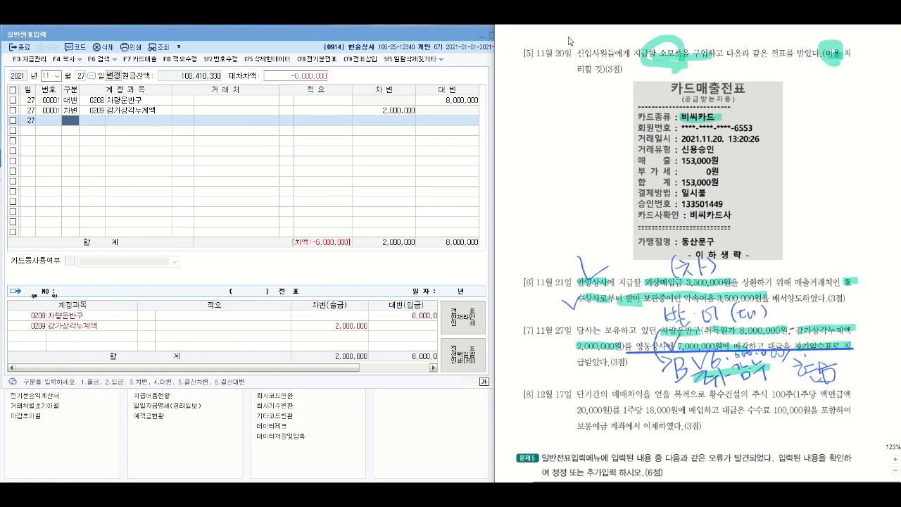
Step: Enter a debit (차변) line for account 0101 현금 with blank customer and description and amount 7,000,000
left_click(65, 120)
type("3")
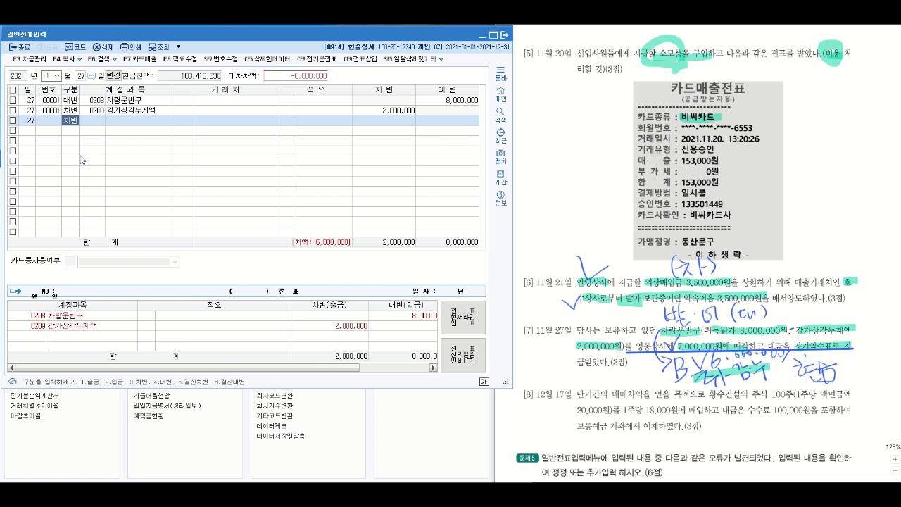
key("Return")
type("현")
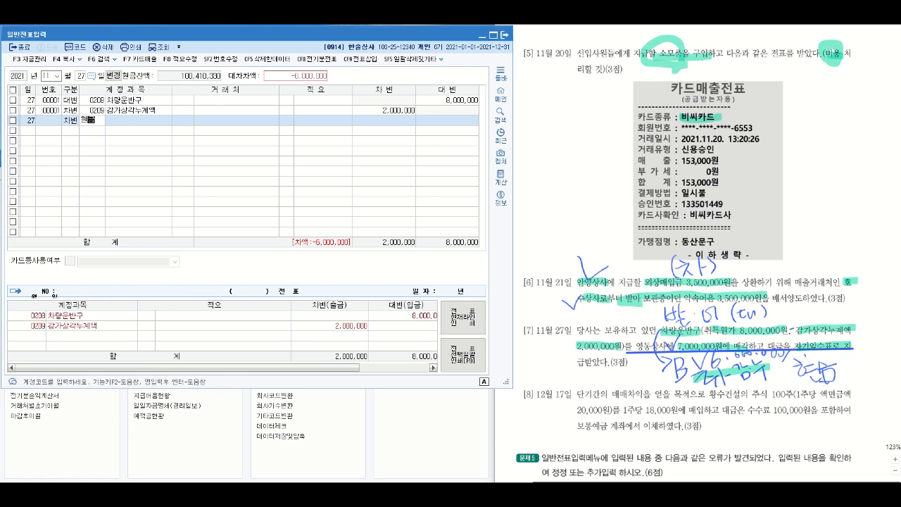
type("금")
key("Return")
key("Return")
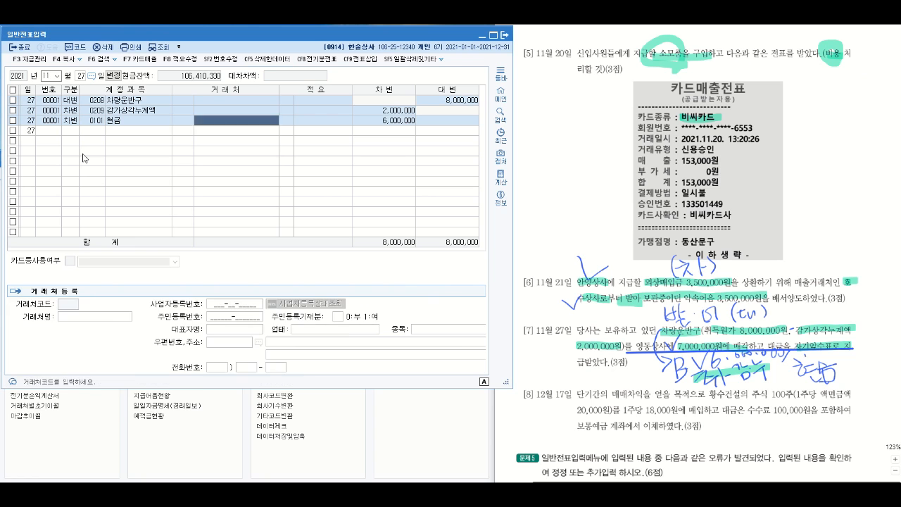
key("Return")
type("7")
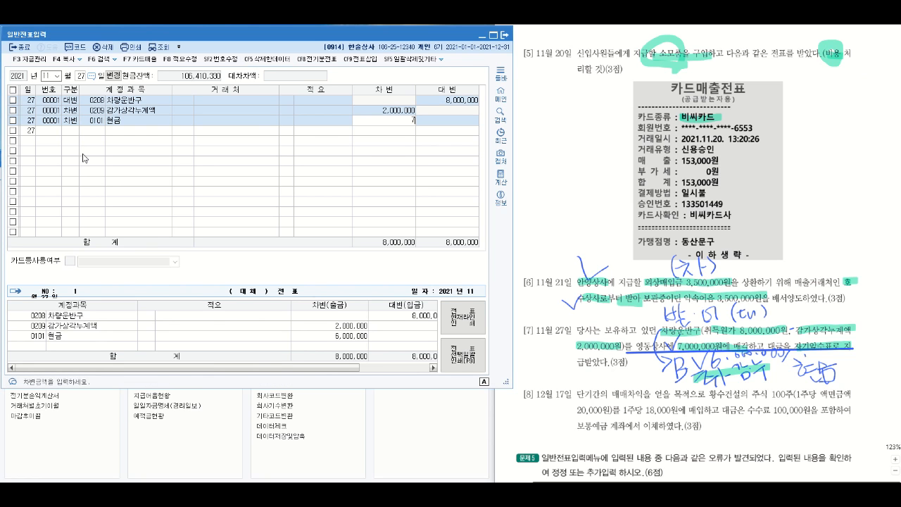
type(",000,000")
key("Return")
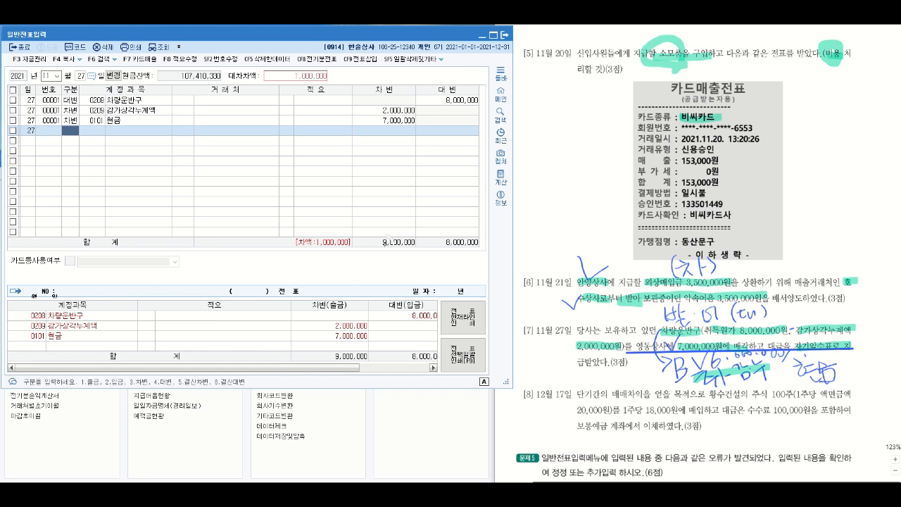
Step: Enter a credit (대변) line for account 0914 유형자산처분이익 for the remaining 1,000,000
key("ctrl")
left_click(397, 244)
key("ctrl")
left_click(378, 243)
type("4")
key("Return")
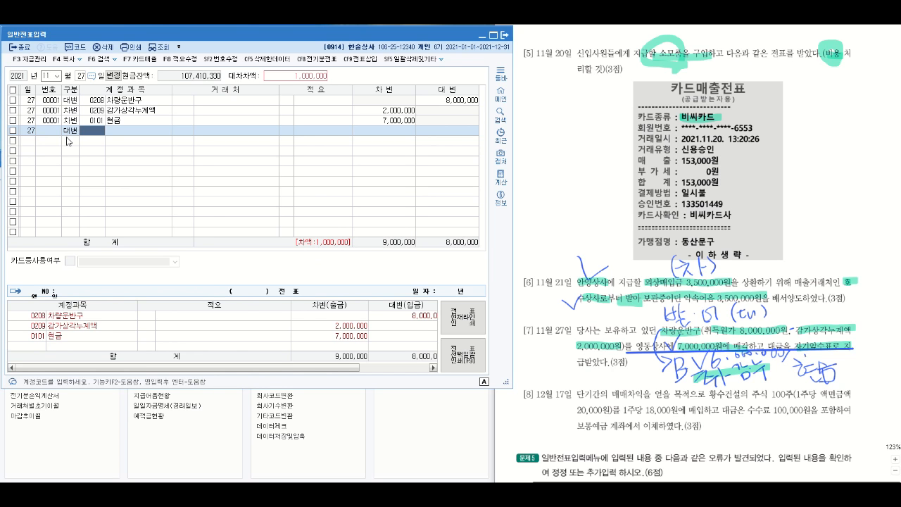
type("유형")
key("Return")
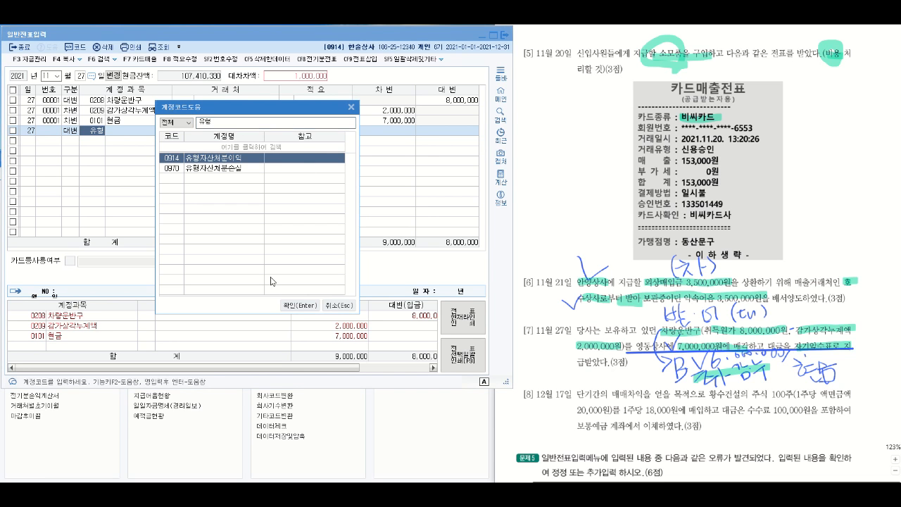
left_click(297, 307)
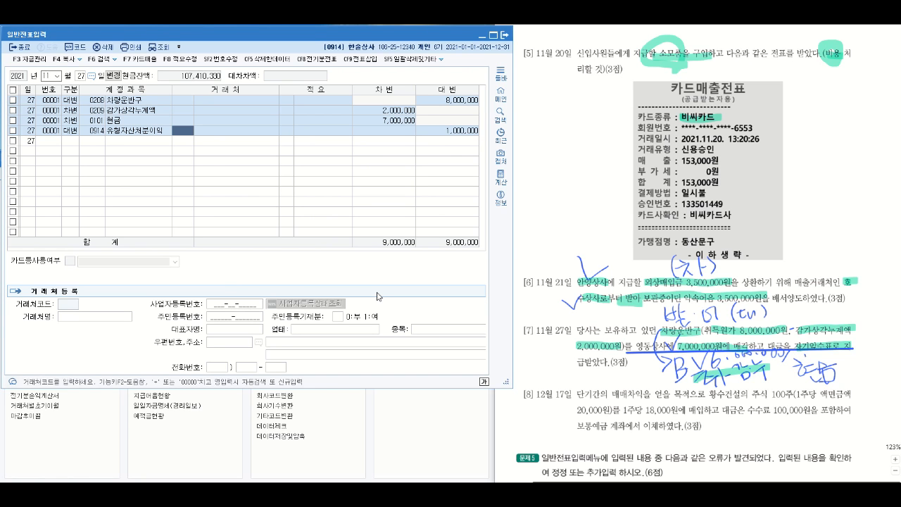
Step: Highlight 단기간의 매매차익, 주식 100주, 18,000원에 매입 and 수수료 100,000원 in transaction [8]
left_click(541, 426)
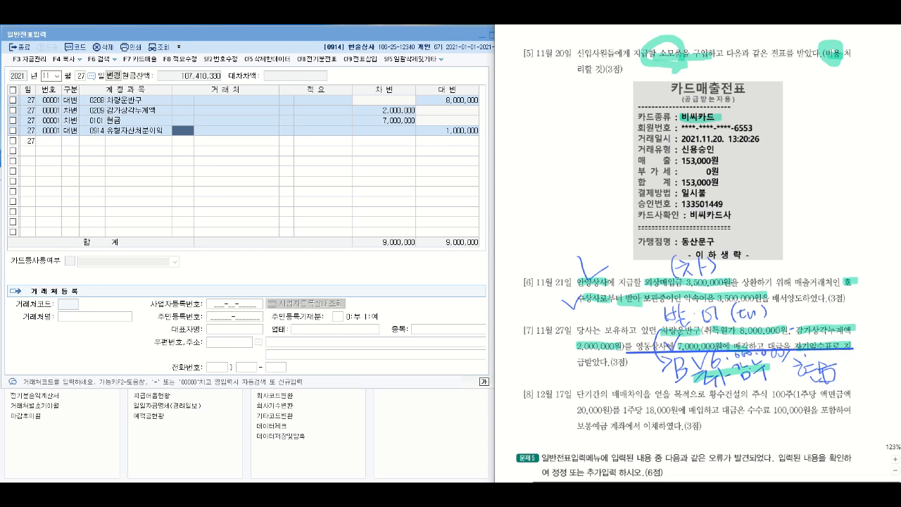
left_click_drag(574, 393, 641, 393)
left_click(574, 396)
left_click_drag(575, 395, 639, 396)
left_click_drag(752, 395, 795, 395)
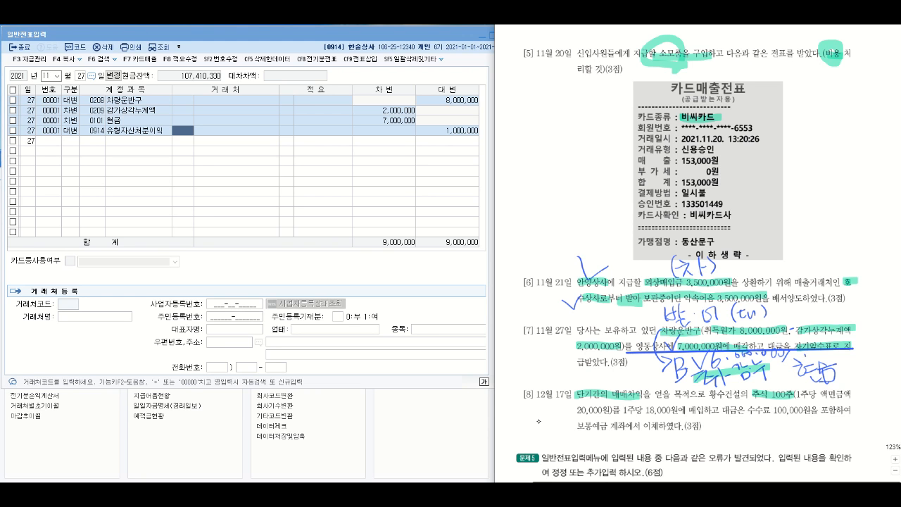
left_click_drag(646, 411, 701, 410)
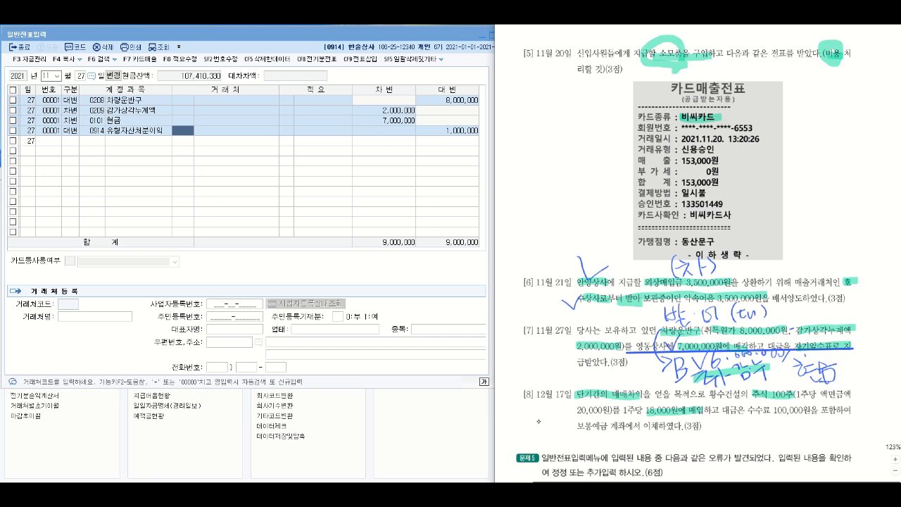
left_click_drag(746, 409, 812, 410)
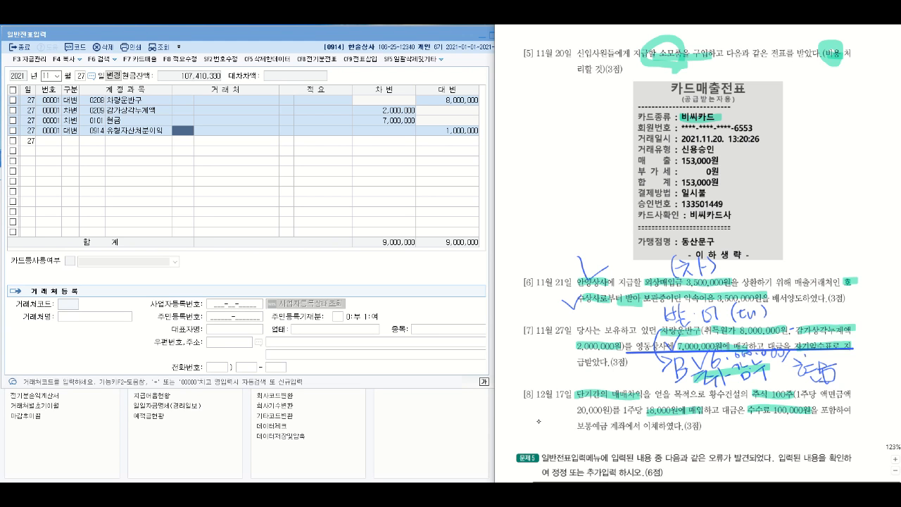
Step: Handwrite 수수료비용(외) under 수수료 100,000원 in transaction [8]
left_click_drag(763, 418, 762, 428)
mouse_move(753, 435)
left_mouse_down()
mouse_move(773, 435)
mouse_move(766, 444)
mouse_move(788, 426)
left_mouse_up()
mouse_move(768, 434)
left_mouse_down()
mouse_move(793, 434)
mouse_move(798, 422)
mouse_move(800, 432)
left_mouse_up()
left_click_drag(796, 439, 822, 428)
left_click_drag(828, 417, 828, 431)
mouse_move(833, 415)
left_mouse_down()
mouse_move(833, 437)
mouse_move(846, 424)
mouse_move(860, 434)
left_mouse_up()
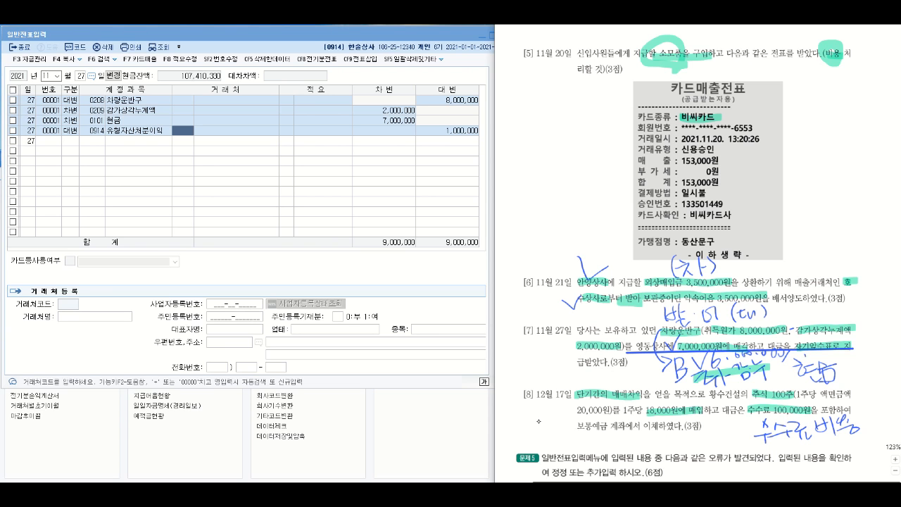
mouse_move(859, 410)
left_mouse_down()
mouse_move(858, 427)
mouse_move(867, 424)
left_mouse_up()
left_click_drag(871, 414, 880, 431)
Step: Circle 보통예금 with the note (대) and handwrite 단·매 beside transaction [8]
mouse_move(576, 429)
left_mouse_down()
mouse_move(605, 438)
mouse_move(595, 416)
mouse_move(633, 455)
mouse_move(643, 452)
mouse_move(620, 455)
mouse_move(646, 455)
left_mouse_up()
mouse_move(584, 389)
left_mouse_down()
mouse_move(510, 436)
mouse_move(521, 442)
mouse_move(559, 428)
left_mouse_up()
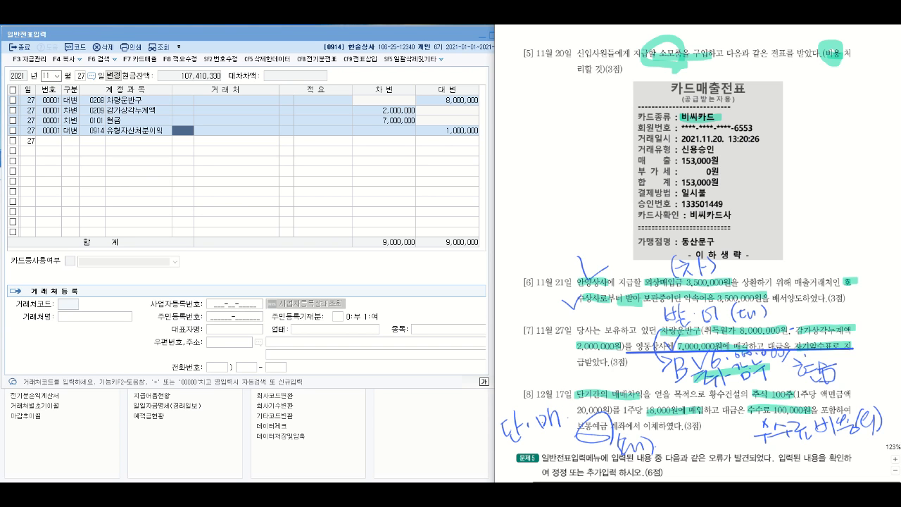
Step: Change the voucher date to December 17
left_click(47, 75)
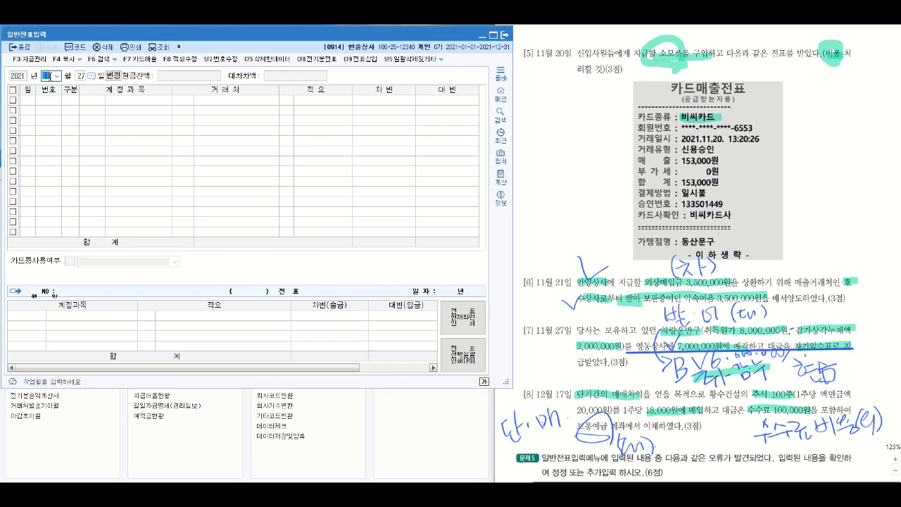
type("1217")
key("Return")
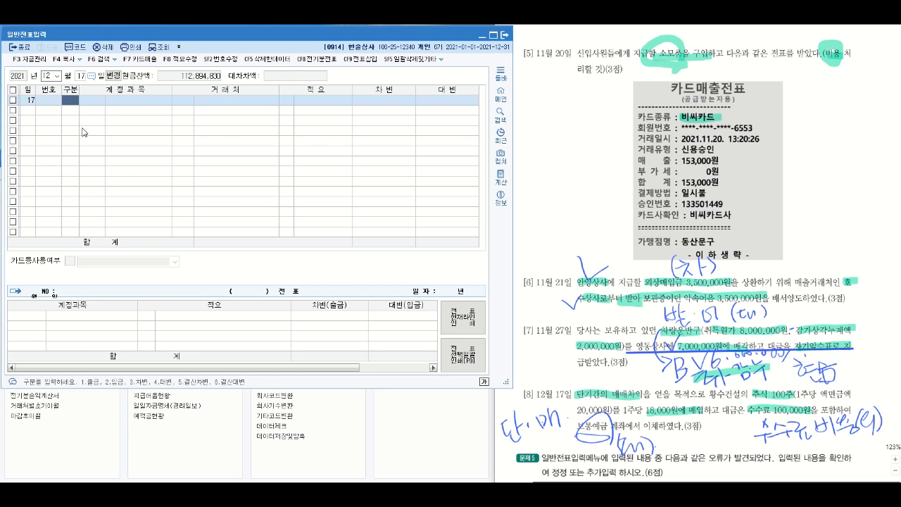
Step: Enter a debit (차변) line for account 0107 단기매매증권 with blank customer and description and amount 1,800,000
type("3")
key("Return")
type("단기")
key("Return")
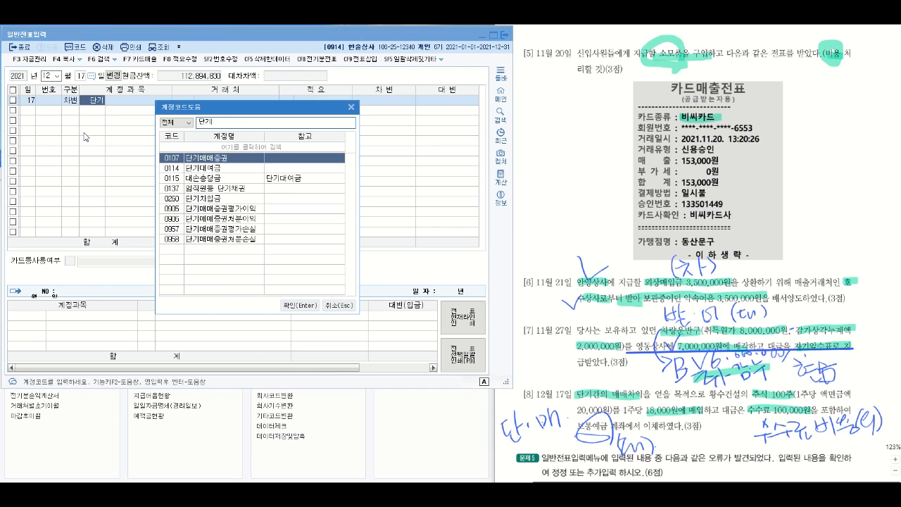
key("Return")
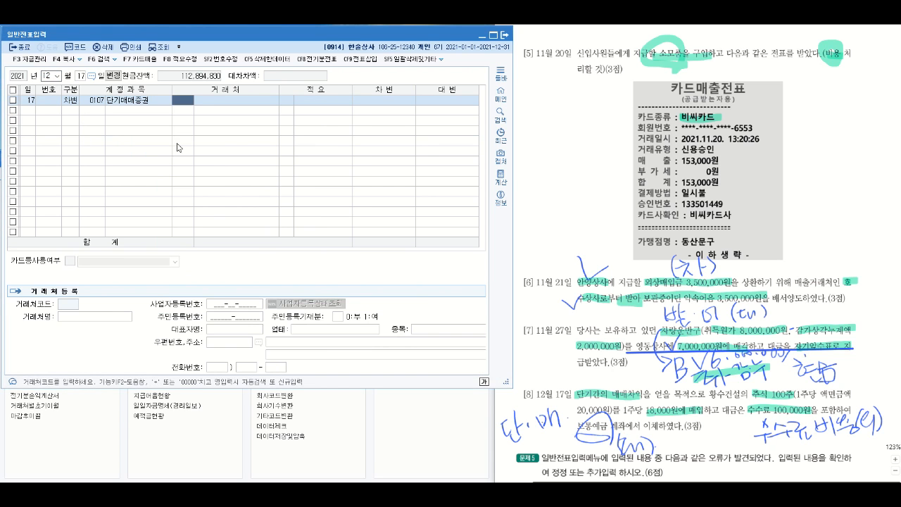
left_click(391, 104)
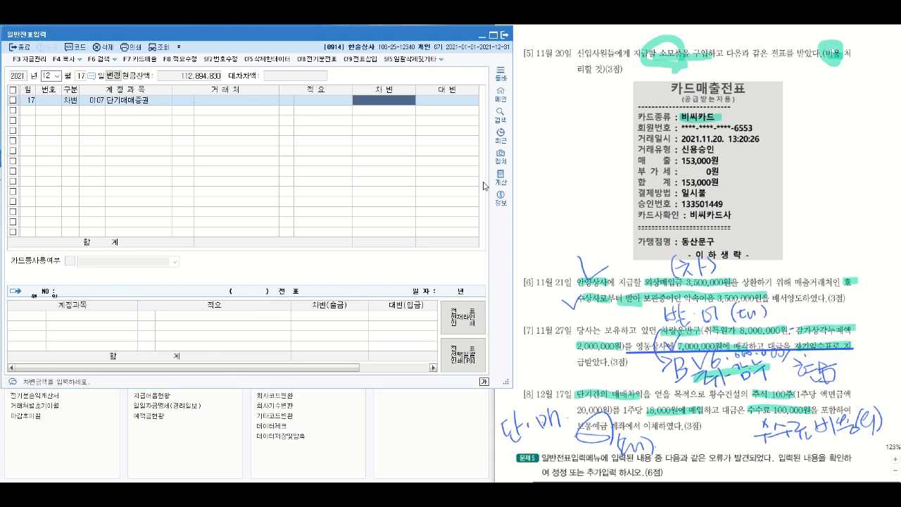
type("1800000")
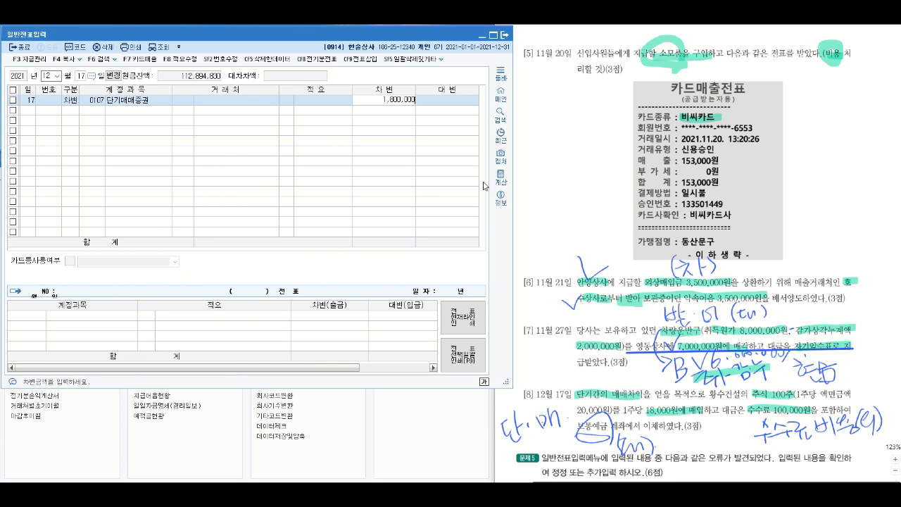
key("Return")
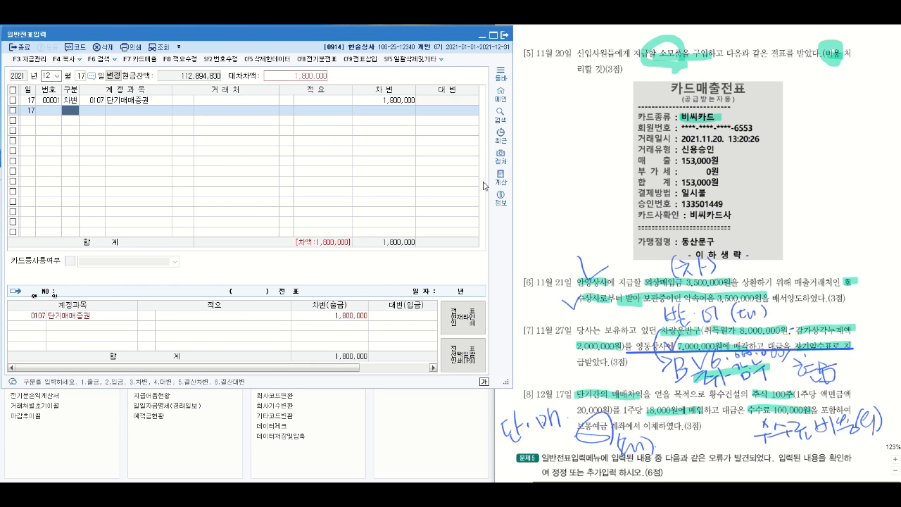
Step: Enter a debit (차변) line for the non-operating account 0984 수수료비용 with amount 100,000
type("3ㅅ")
key("BackSpace")
type("수수")
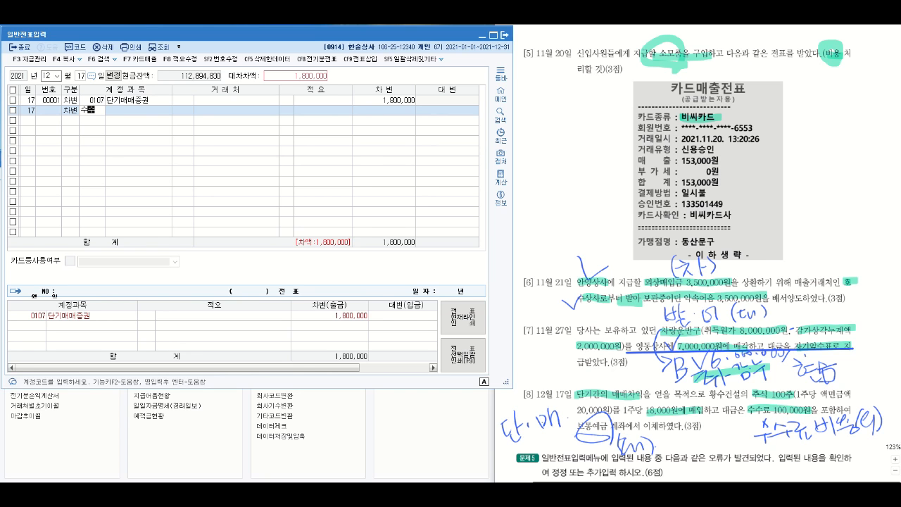
key("Return")
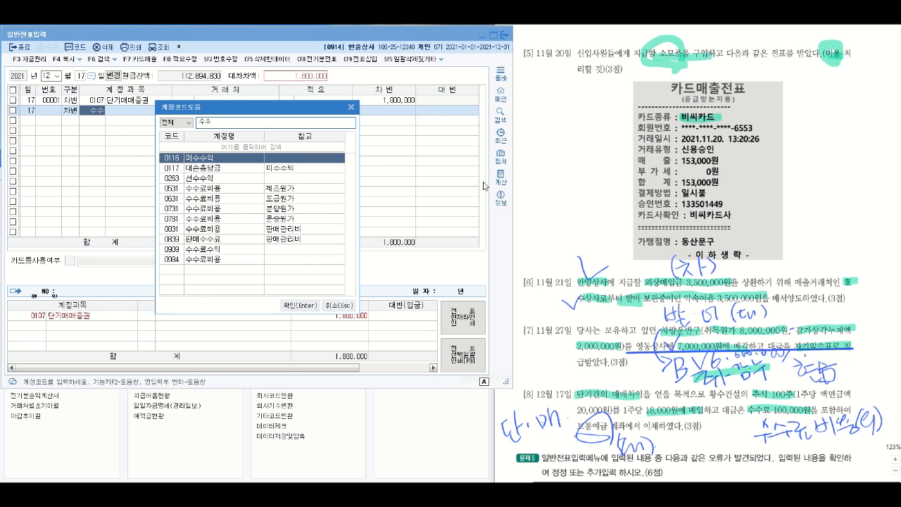
left_click(234, 260)
left_click(298, 307)
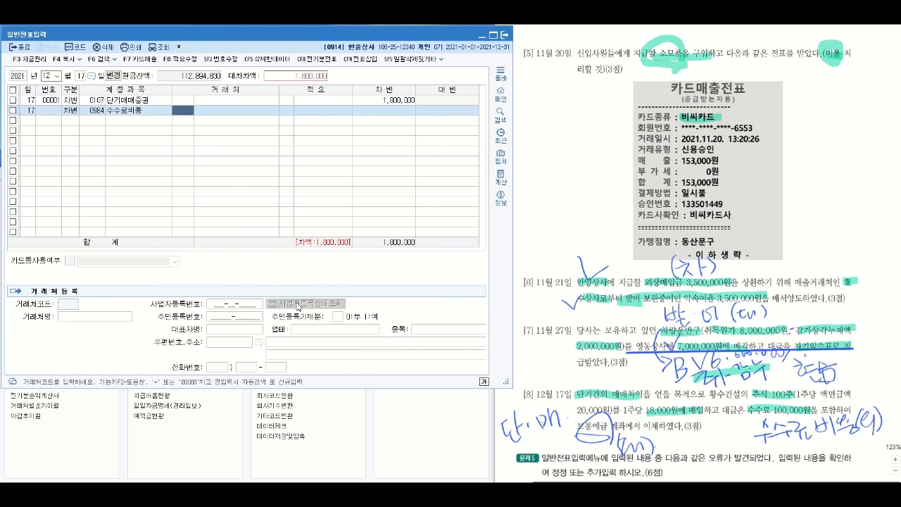
left_click(384, 113)
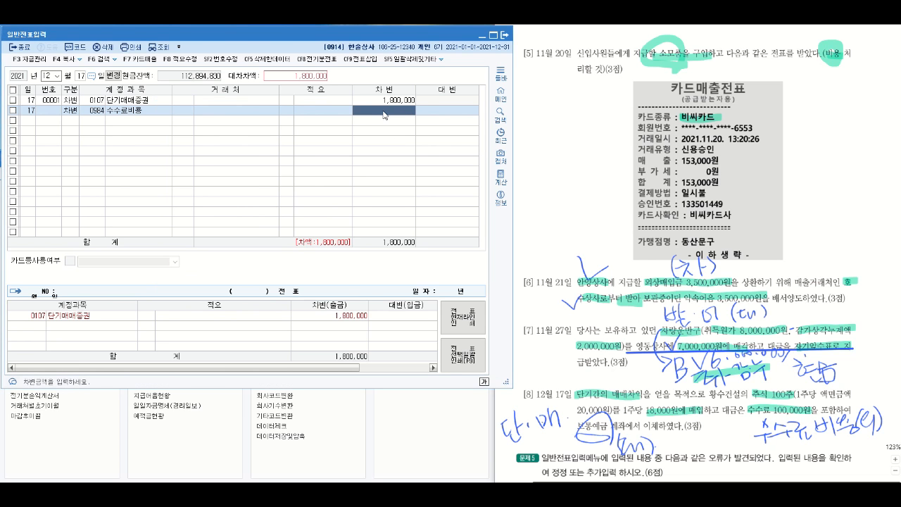
type("1000000")
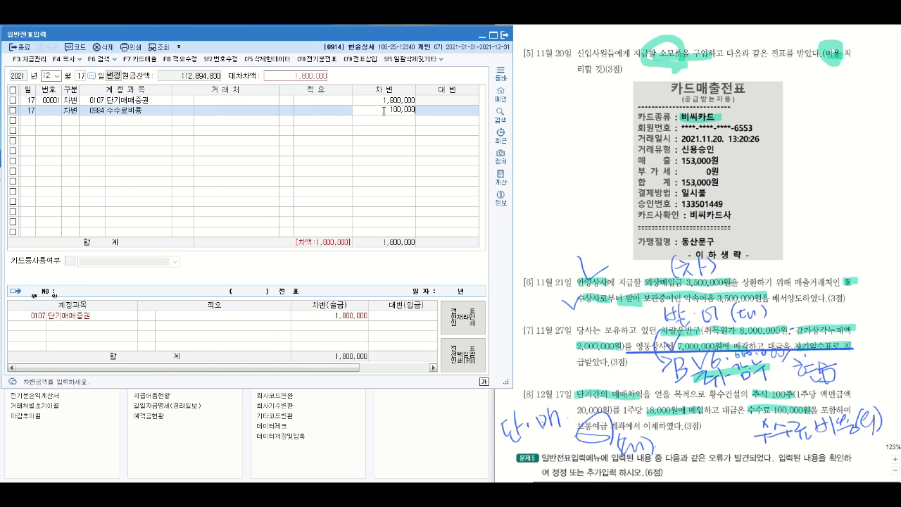
key("Return")
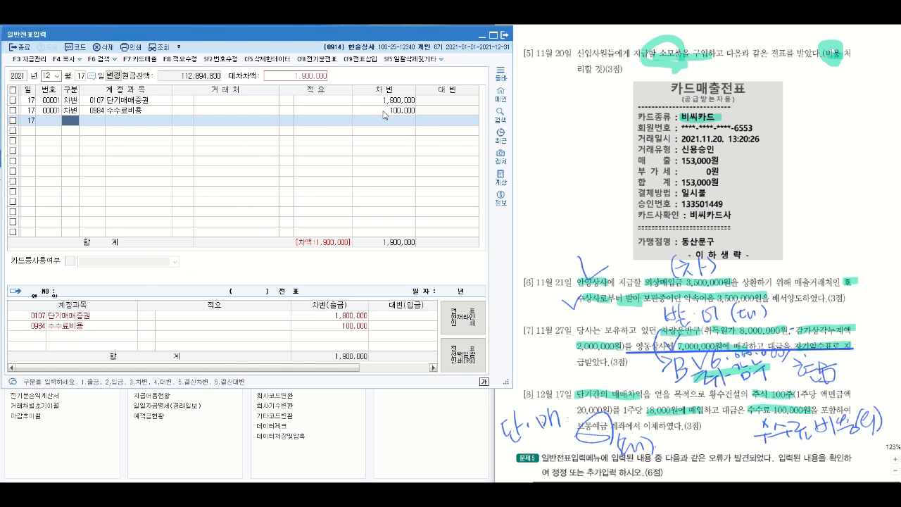
Step: Enter a credit (대변) line for account 0103 보통예금 with amount 1,900,000
type("3")
key("Return")
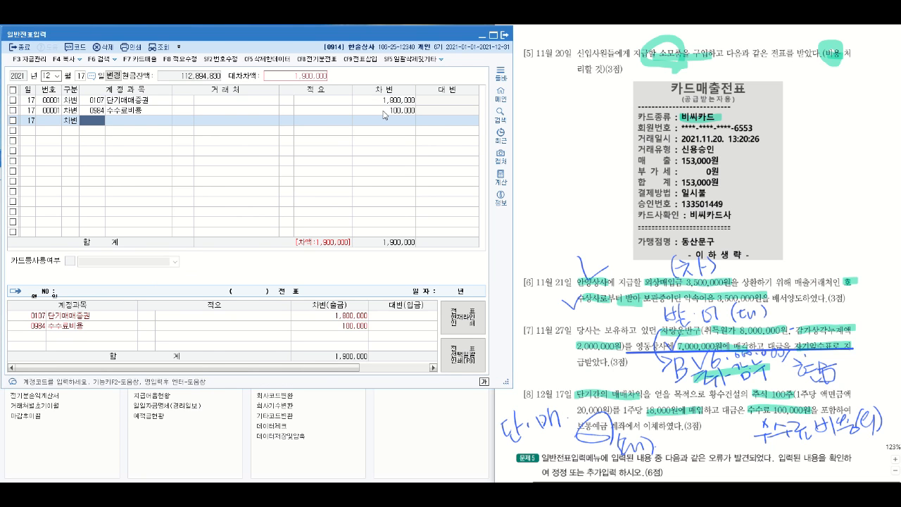
key("Left")
type("4")
key("Return")
type("보통")
key("Return")
key("Return")
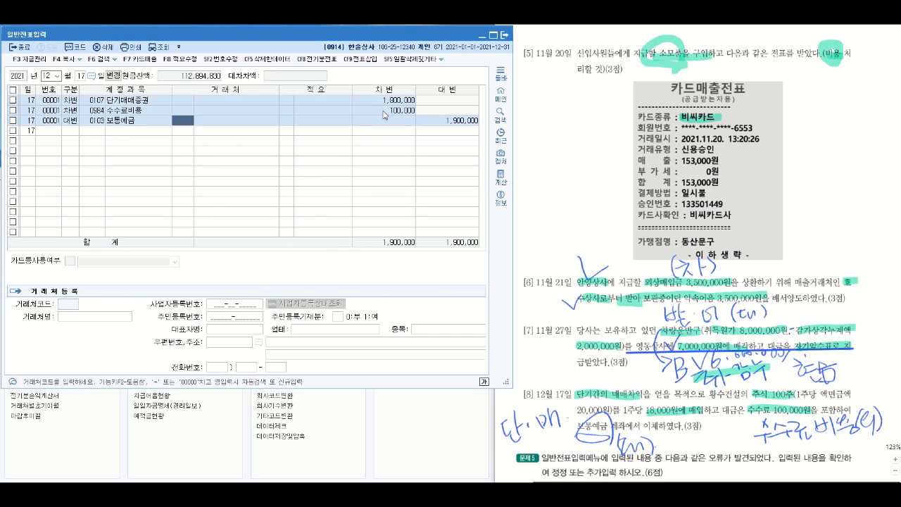